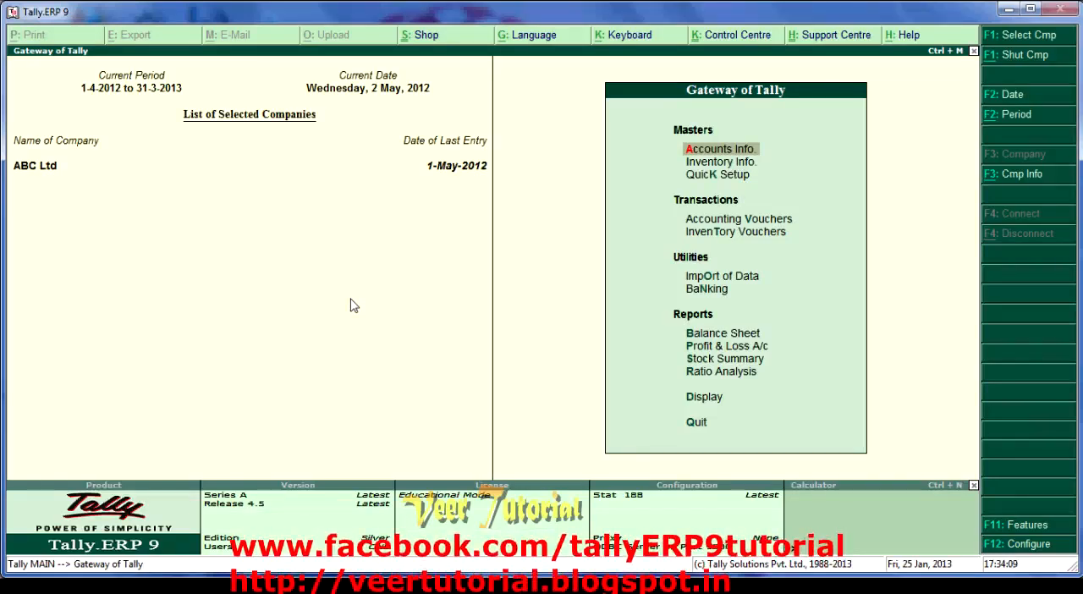
- Start a sales accounting voucher, switch it to voucher mode and enter reference 4
key(Down)
key(v)
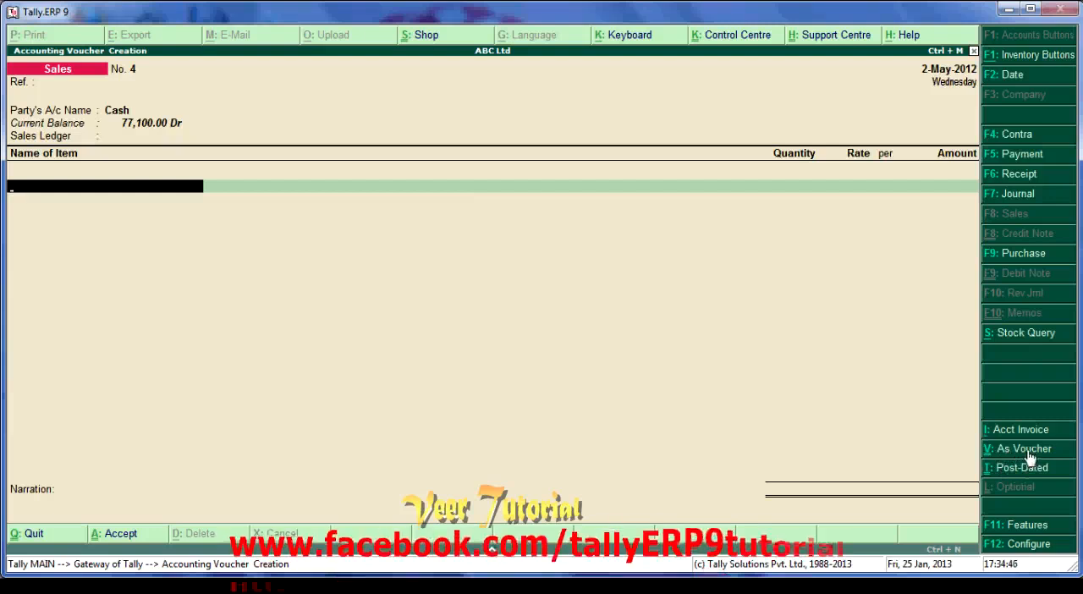
click(1022, 449)
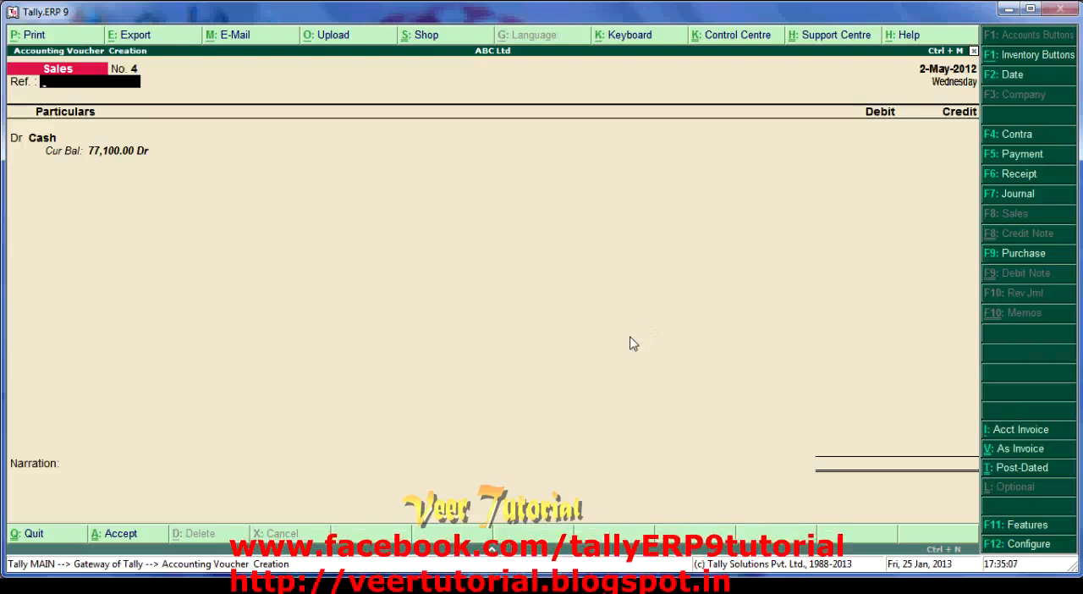
text(4)
key(Return)
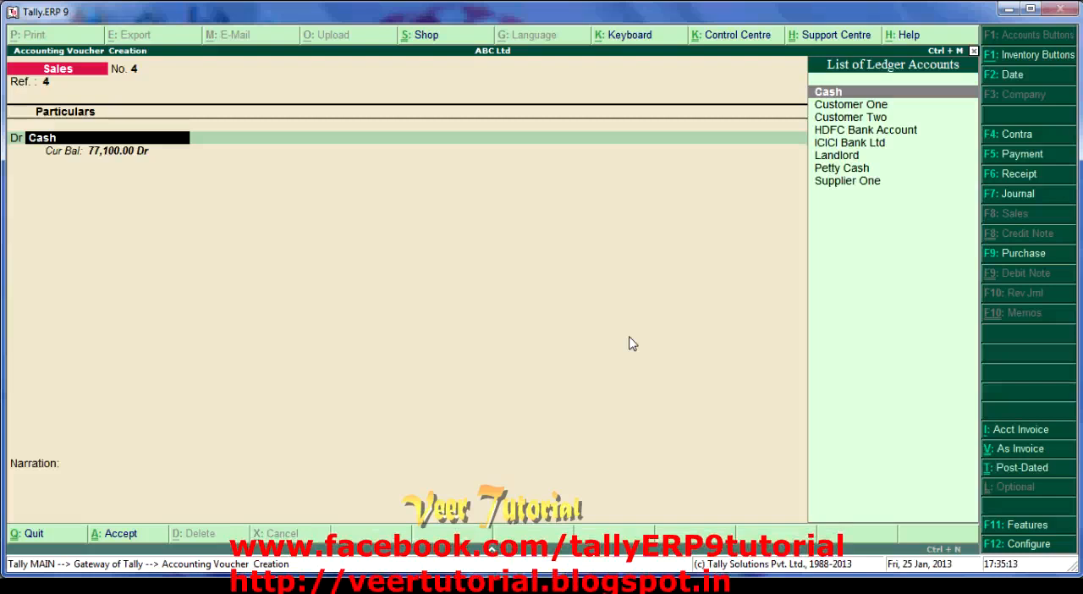
- Debit Customer One with 2,000 as a New Ref bill named 4 with 30 days' credit
key(Down)
key(Return)
text(2,000)
key(Return)
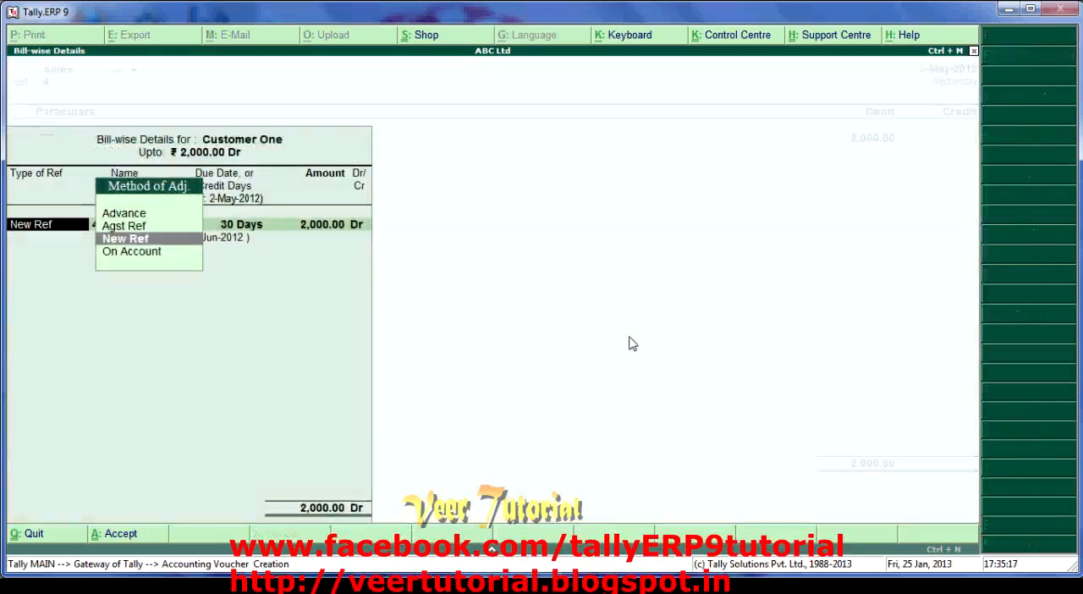
key(Return)
key(Return)
key(Return)
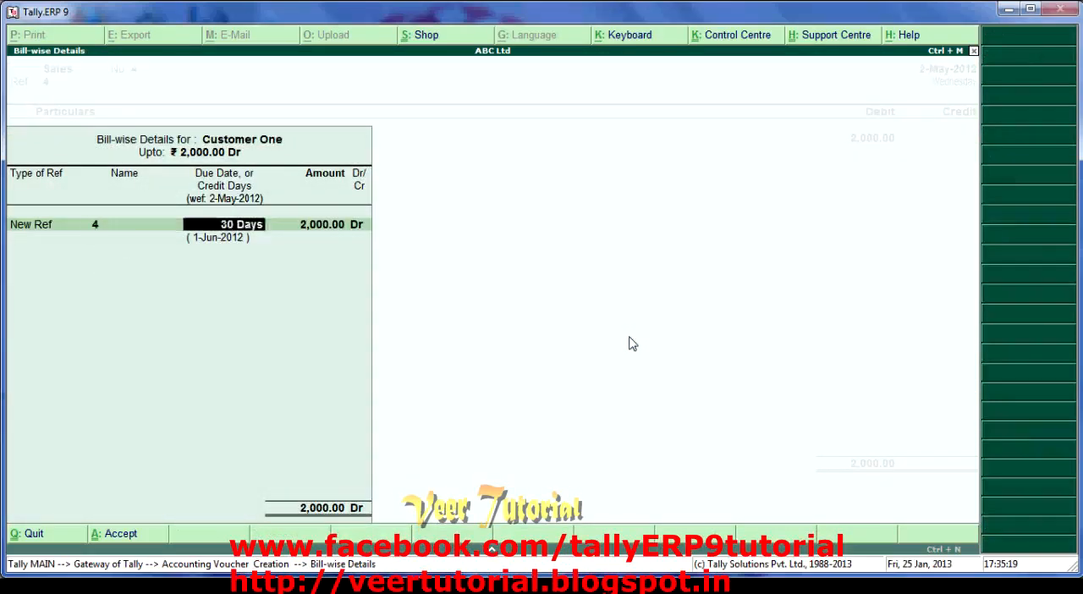
key(Return)
key(Return)
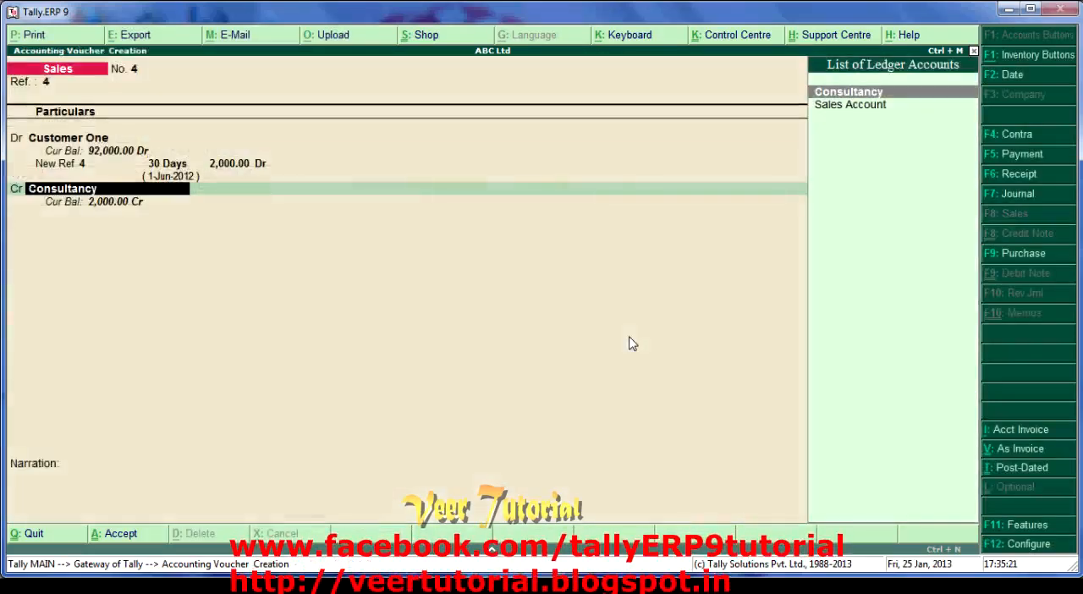
- Credit the Consultancy ledger with 2,000
key(Down)
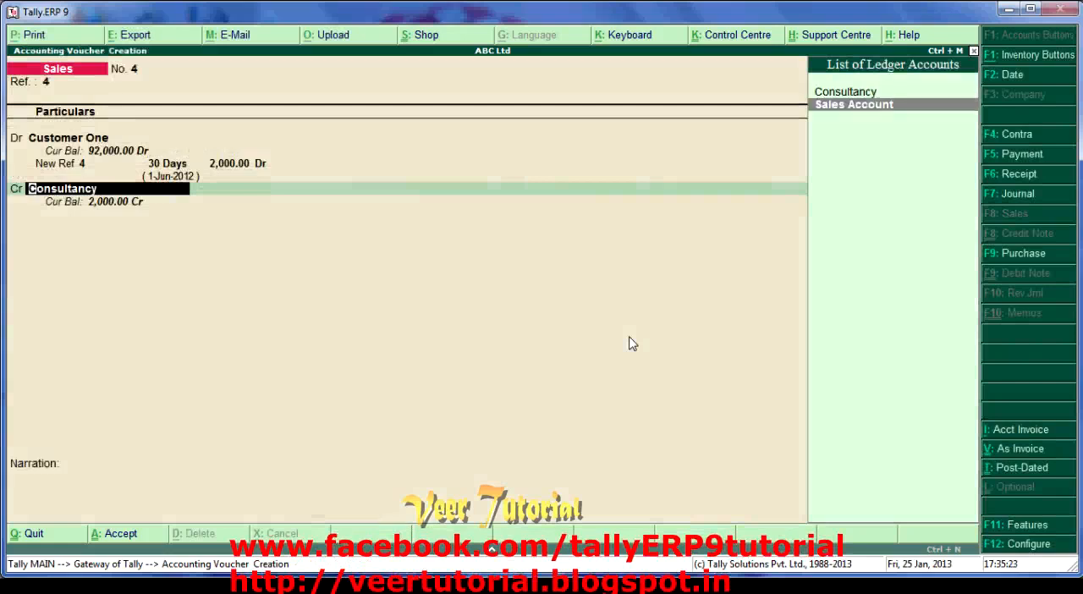
key(Up)
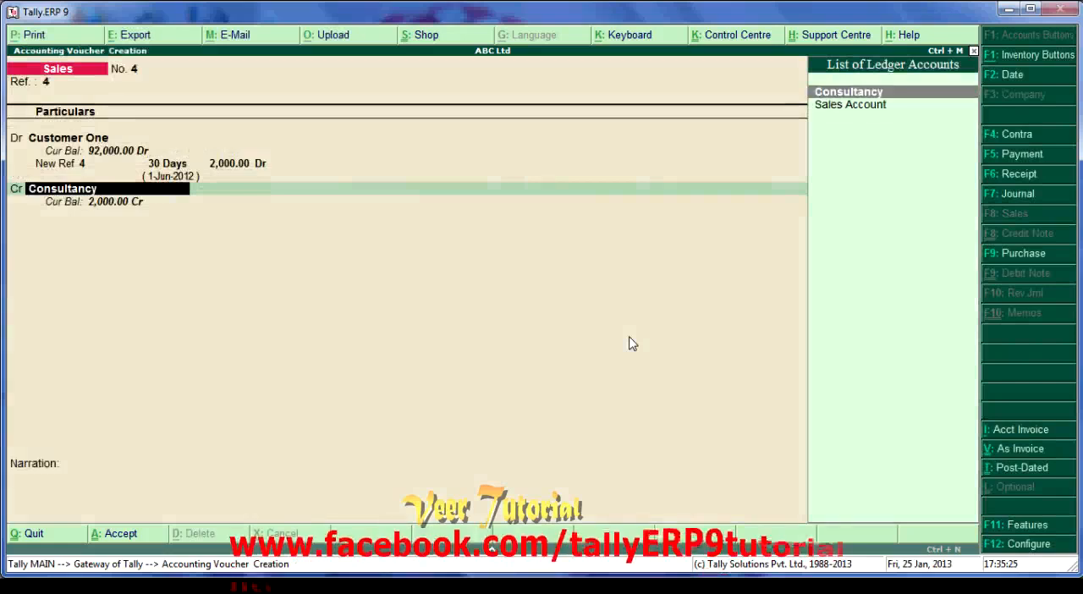
key(Return)
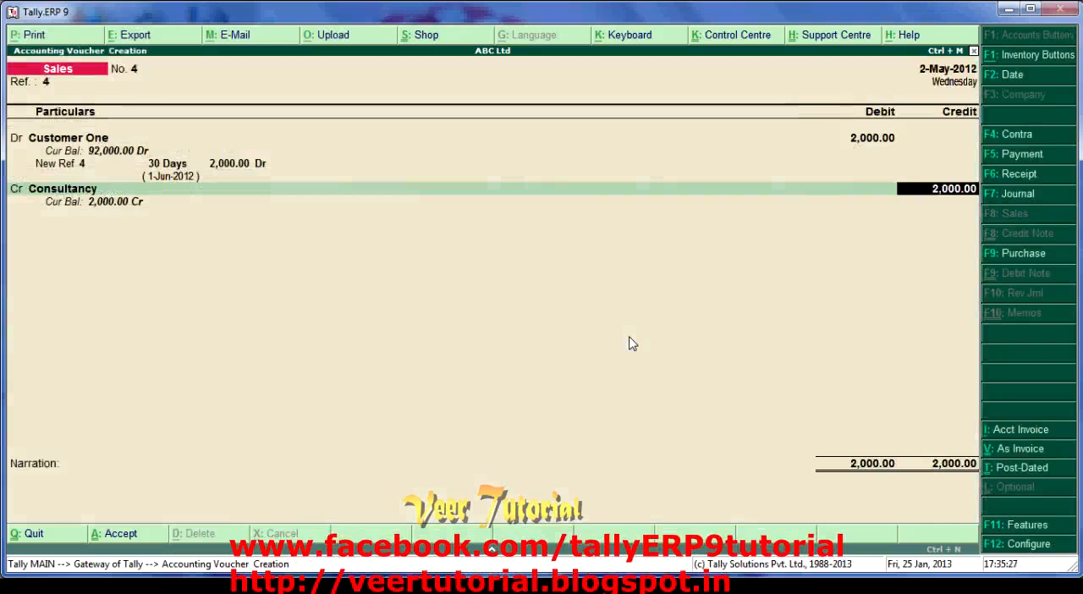
key(Return)
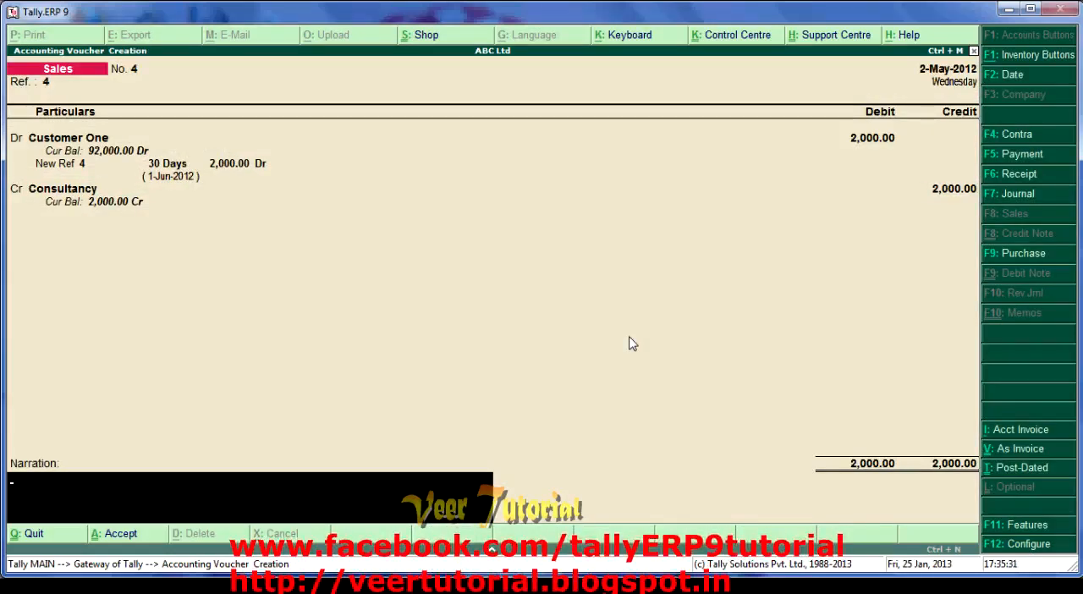
- Enter the narration "issued no 4 issued" and save the sales voucher
text(issued no 4 issued)
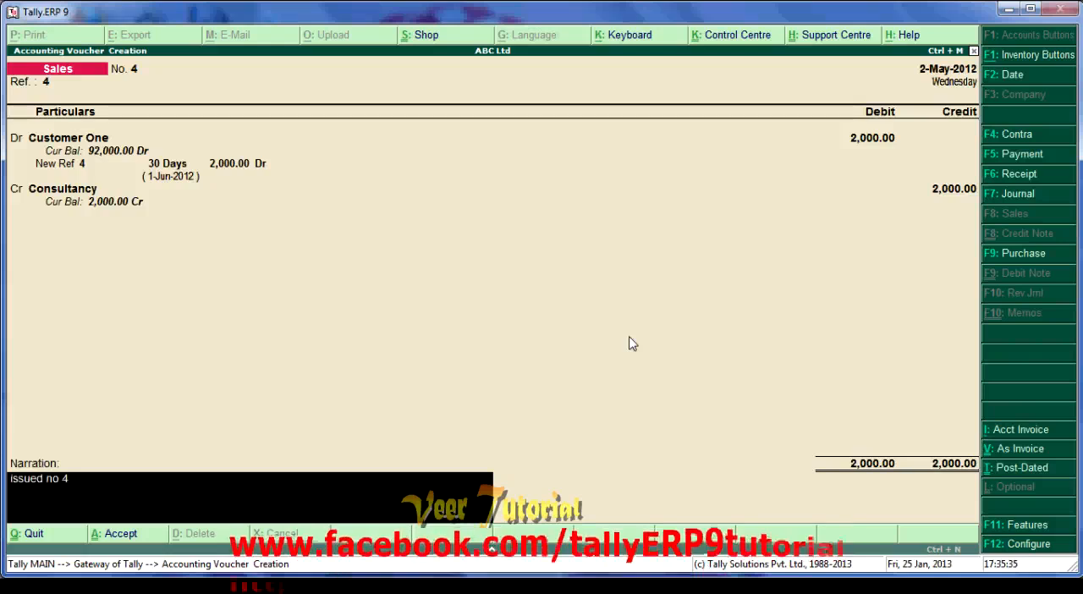
key(Return)
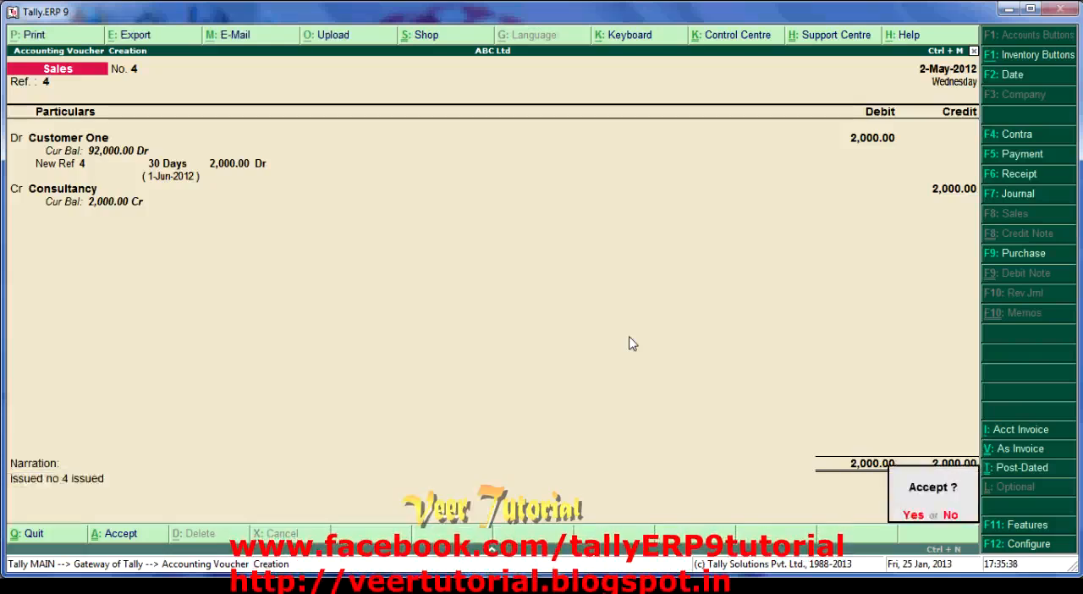
key(Return)
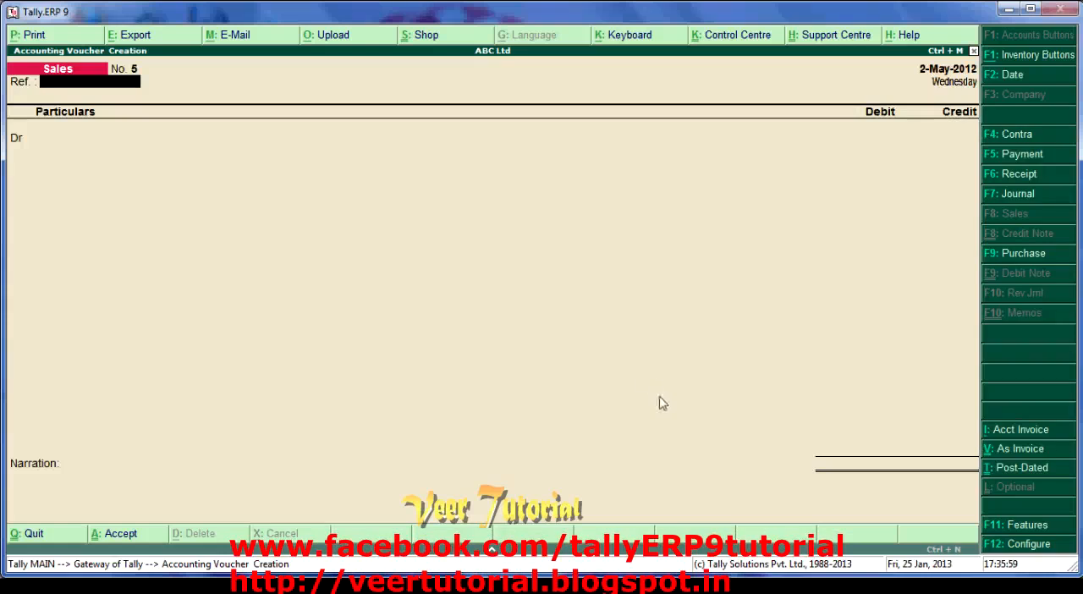
- Switch the new sales voucher to accounting invoice mode, with reference 5 and Customer Two as the party account
click(1018, 458)
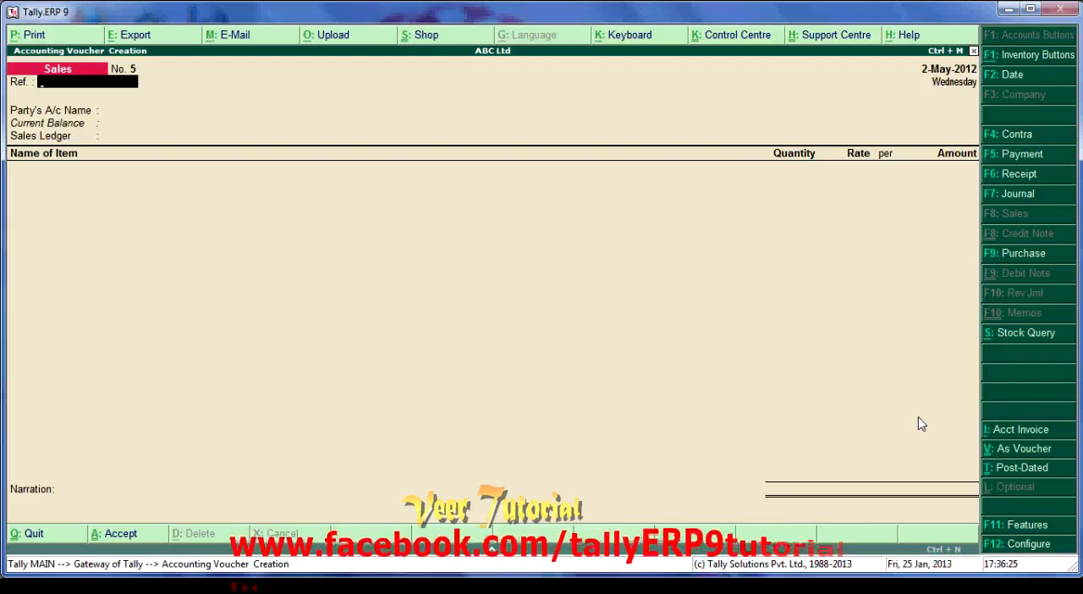
click(1019, 432)
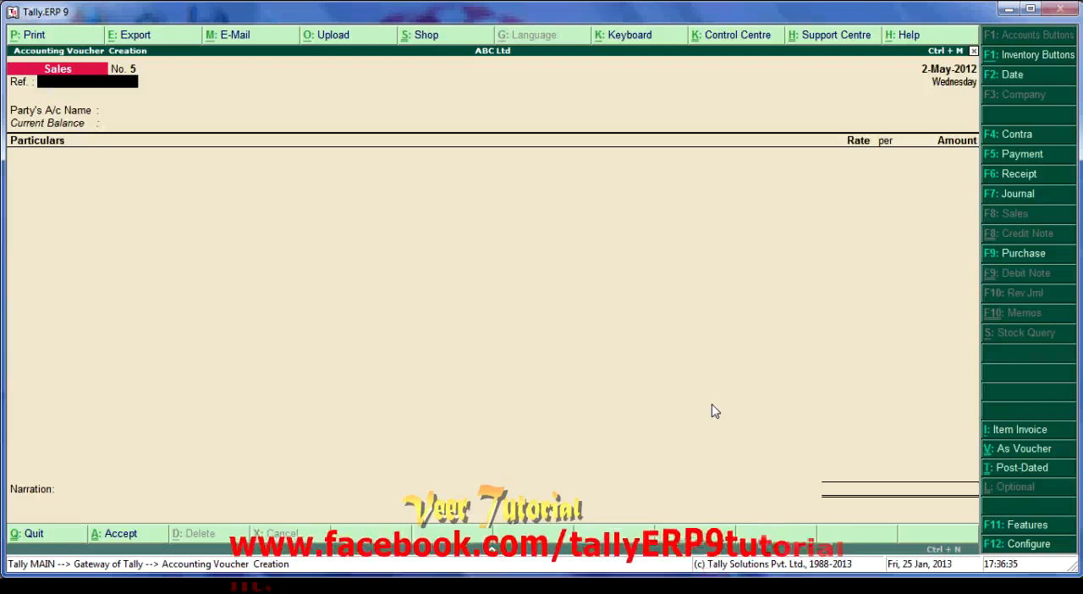
text(5)
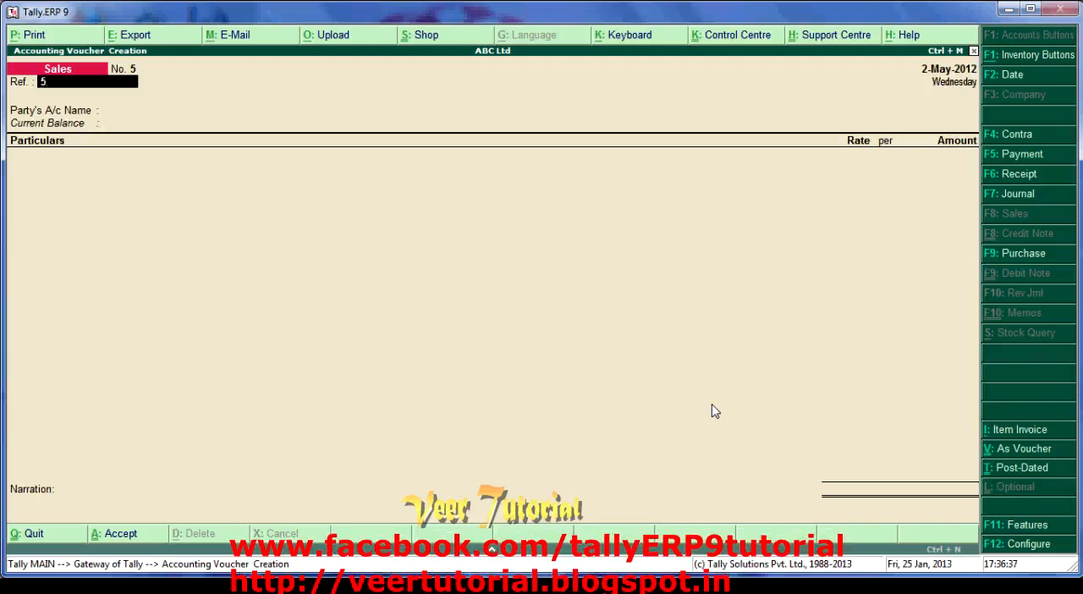
key(Return)
key(Down)
key(Down)
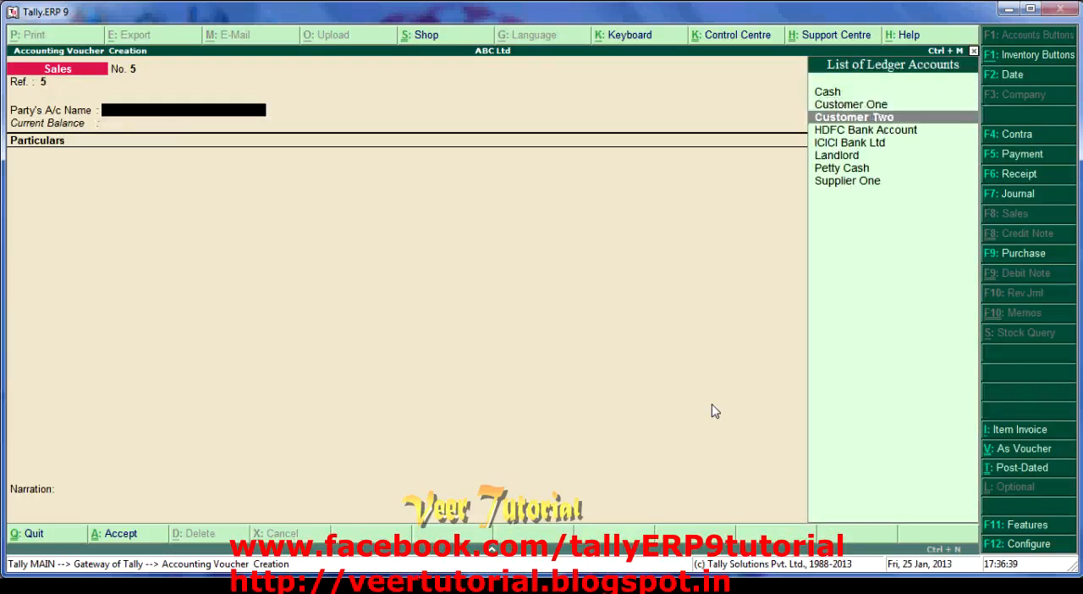
key(Return)
- Add Consultancy with an amount of 5,000 as the invoice's only ledger line
text(Co)
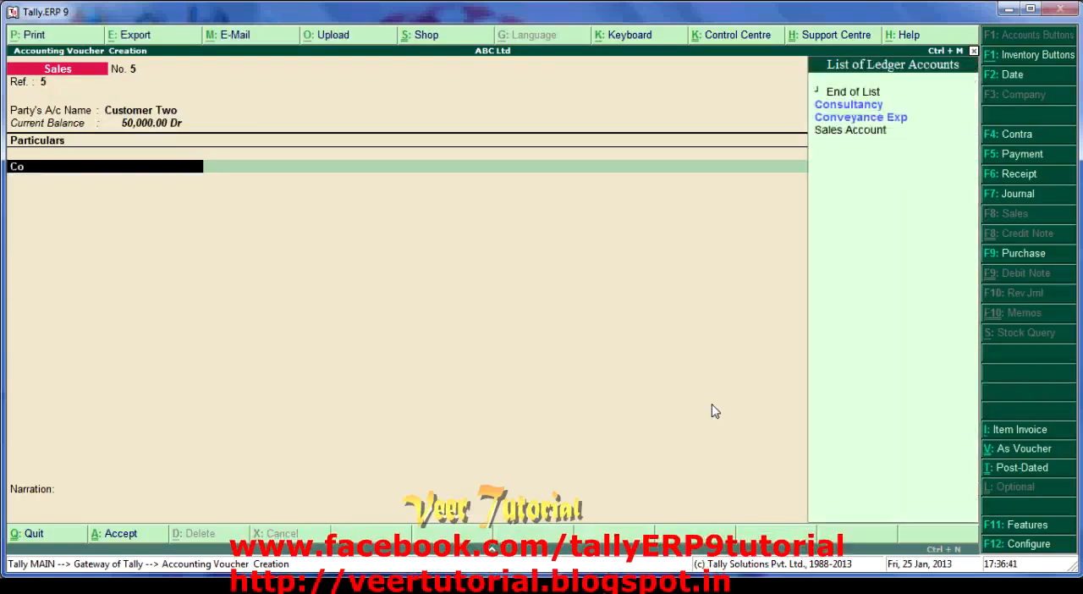
key(Return)
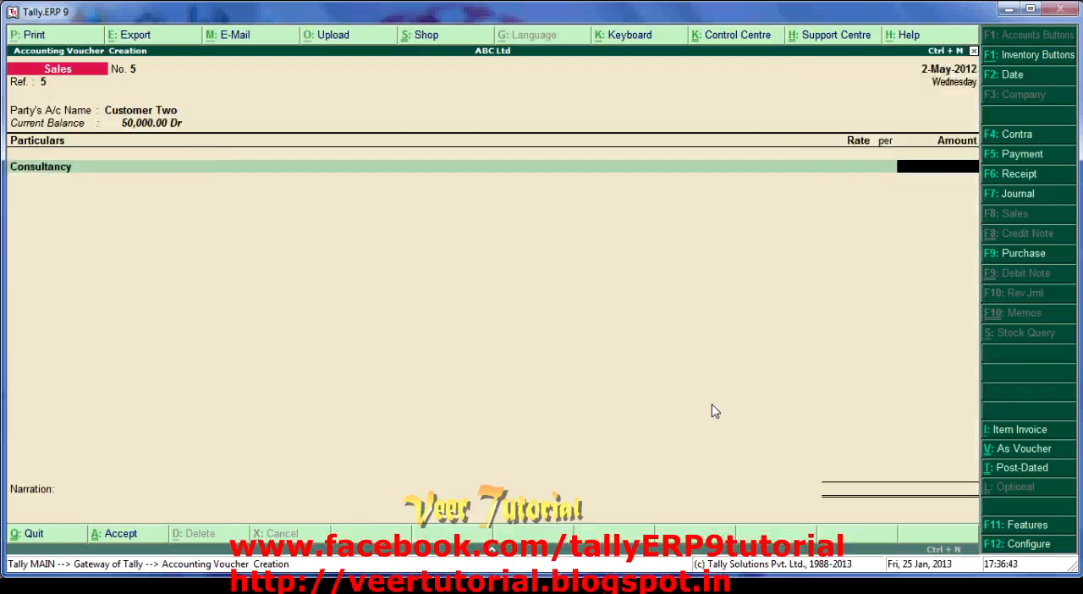
text(5,000)
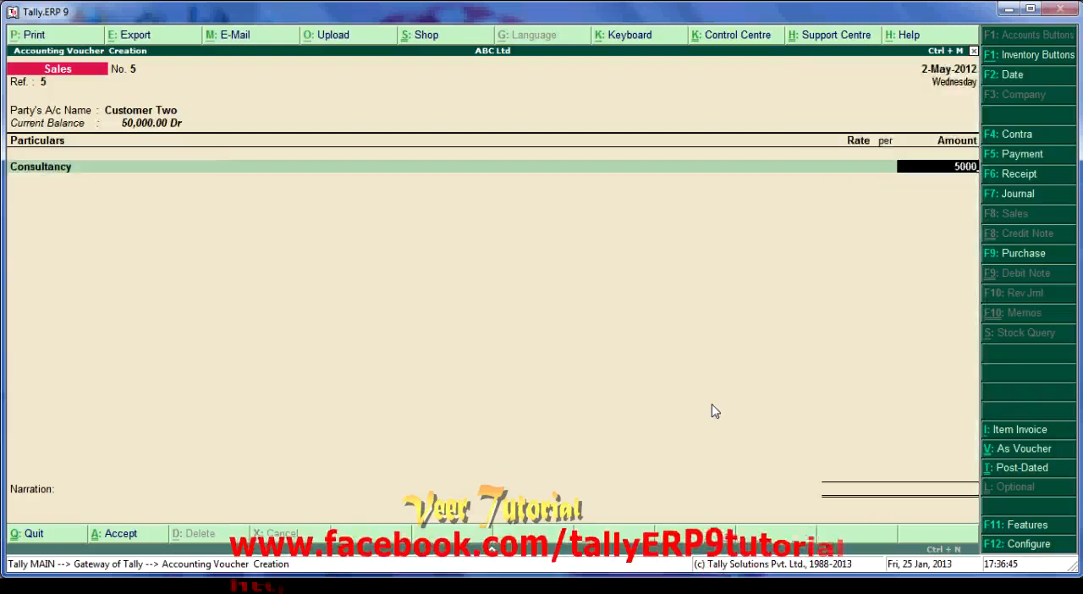
key(Return)
- Record the 5,000 as a New Ref bill with 60 days' credit and save the invoice without a narration
key(Return)
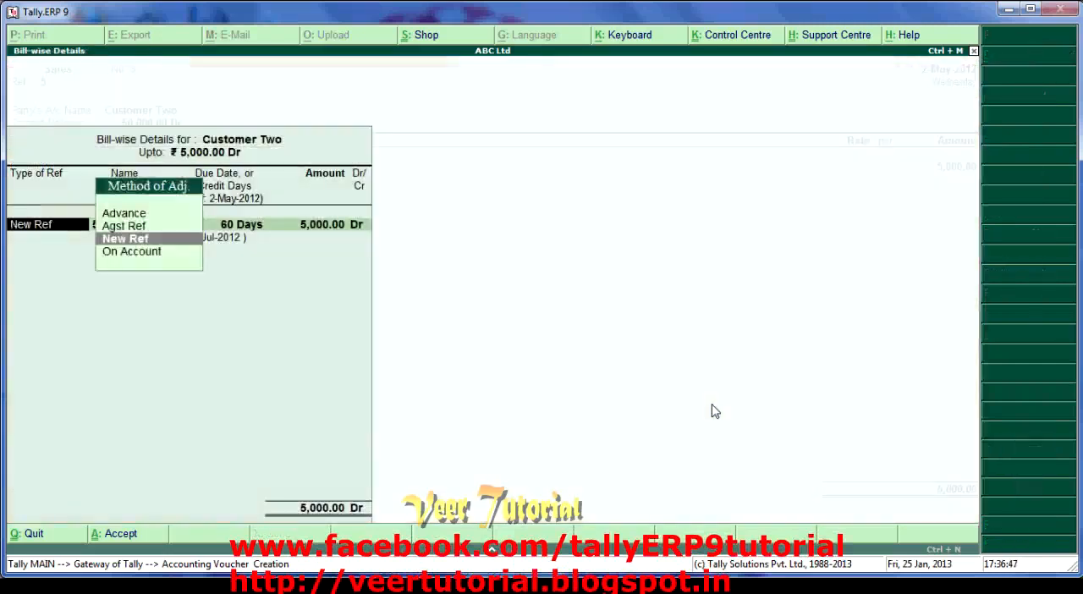
key(Return)
key(Return)
key(Return)
key(Return)
key(Return)
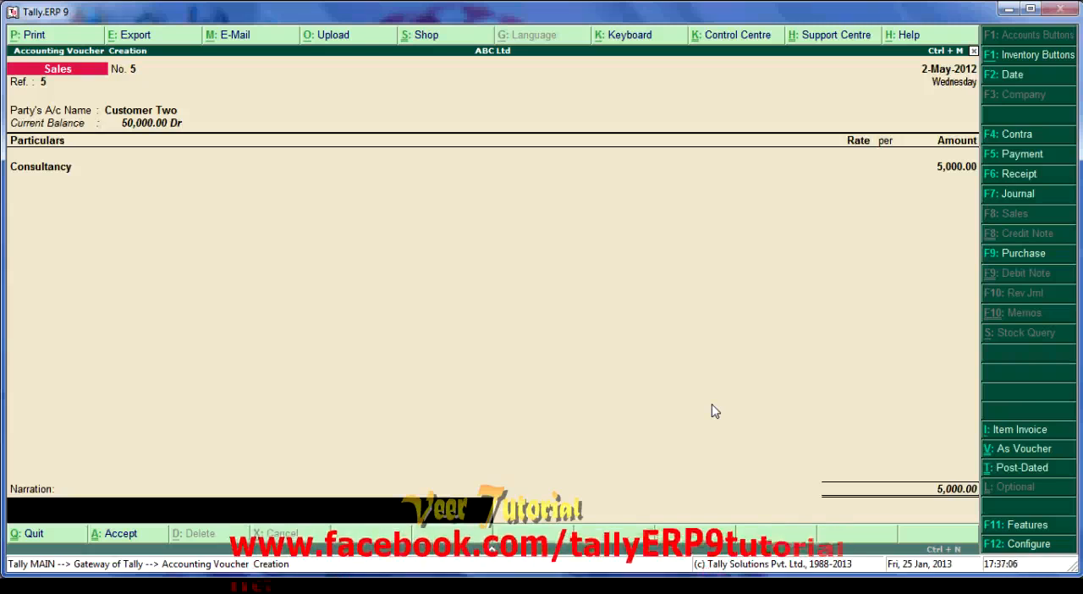
key(Return)
key(Return)
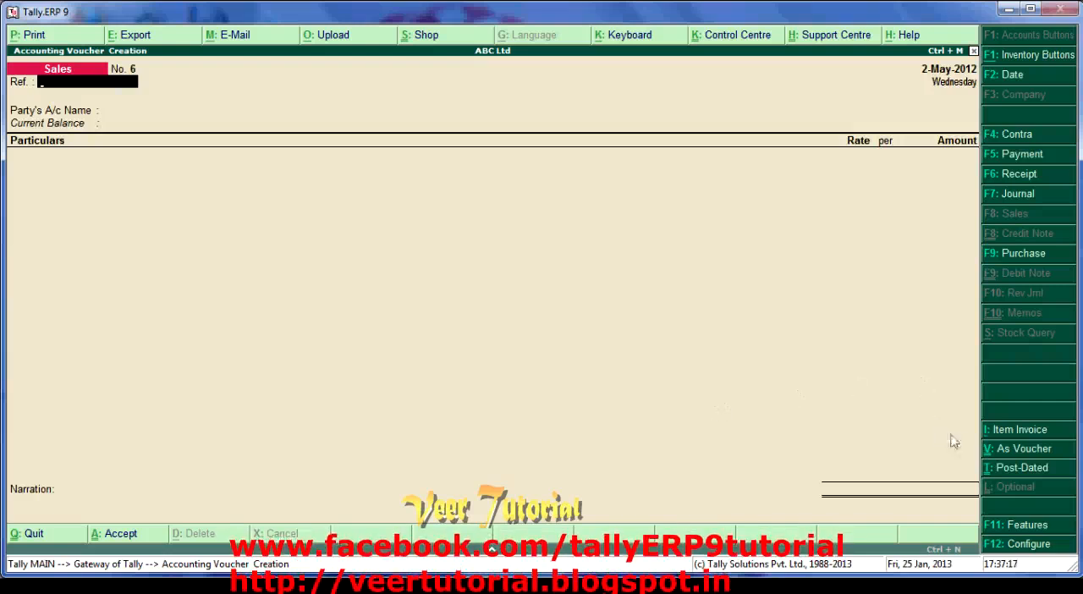
- Switch the new sales voucher to item invoice mode, with reference 6 and Customer Two as the party account
click(1012, 435)
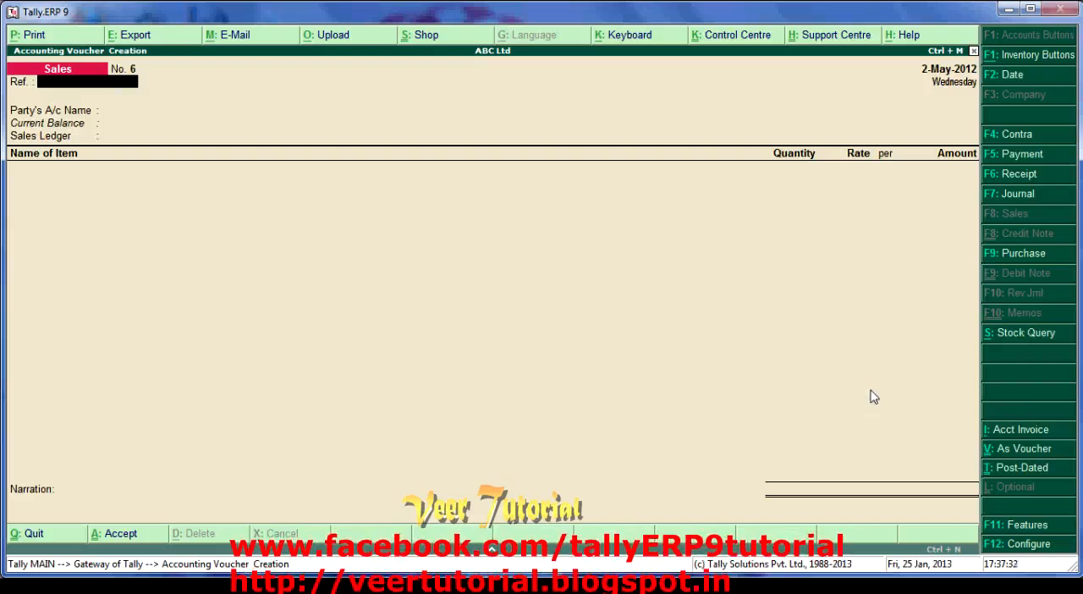
text(6)
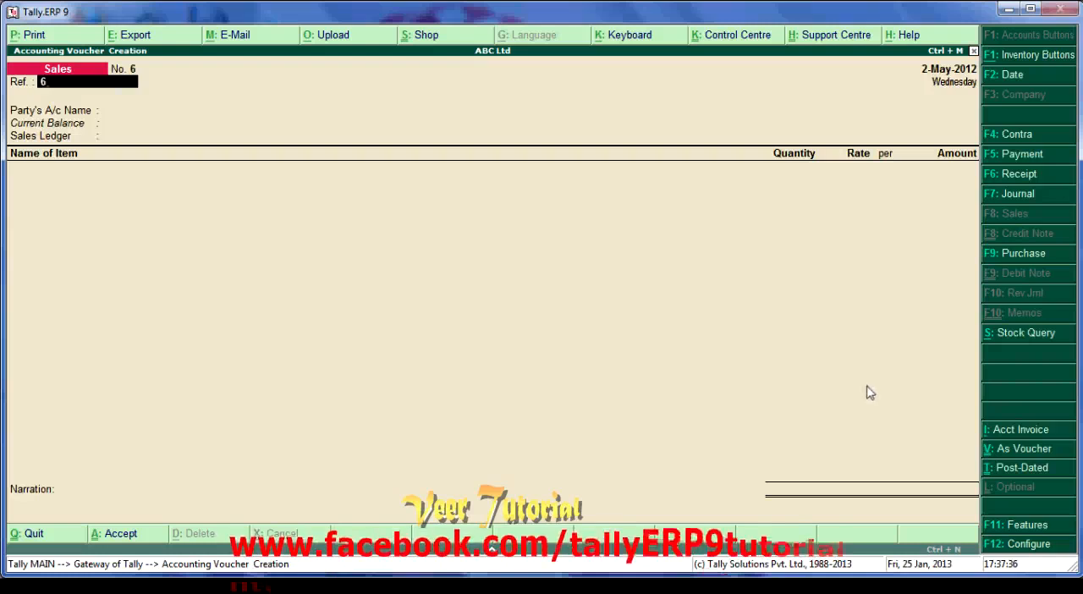
key(Return)
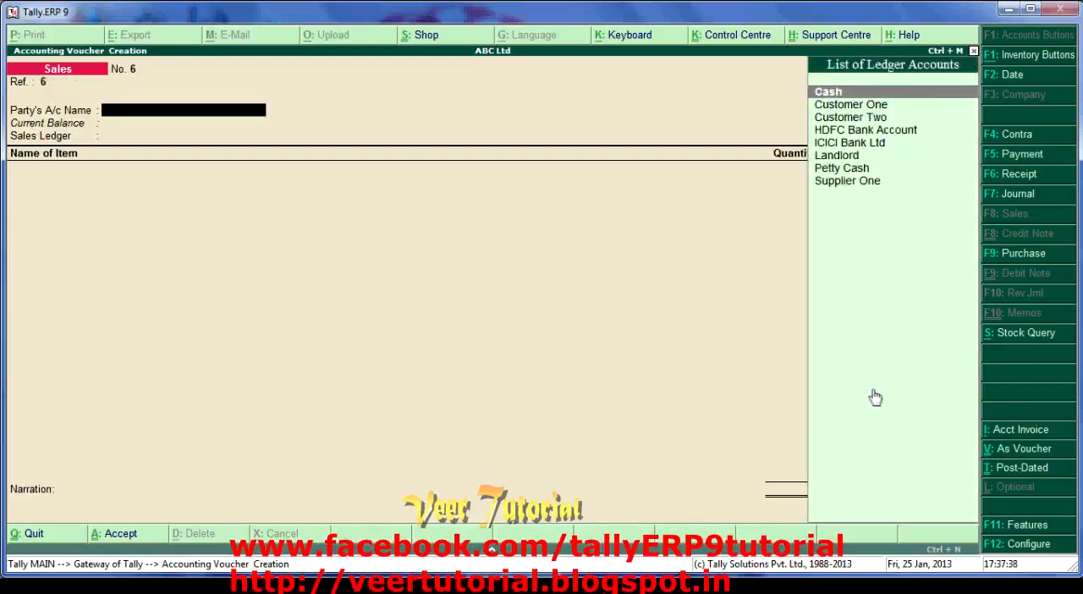
key(Down)
key(Down)
key(Return)
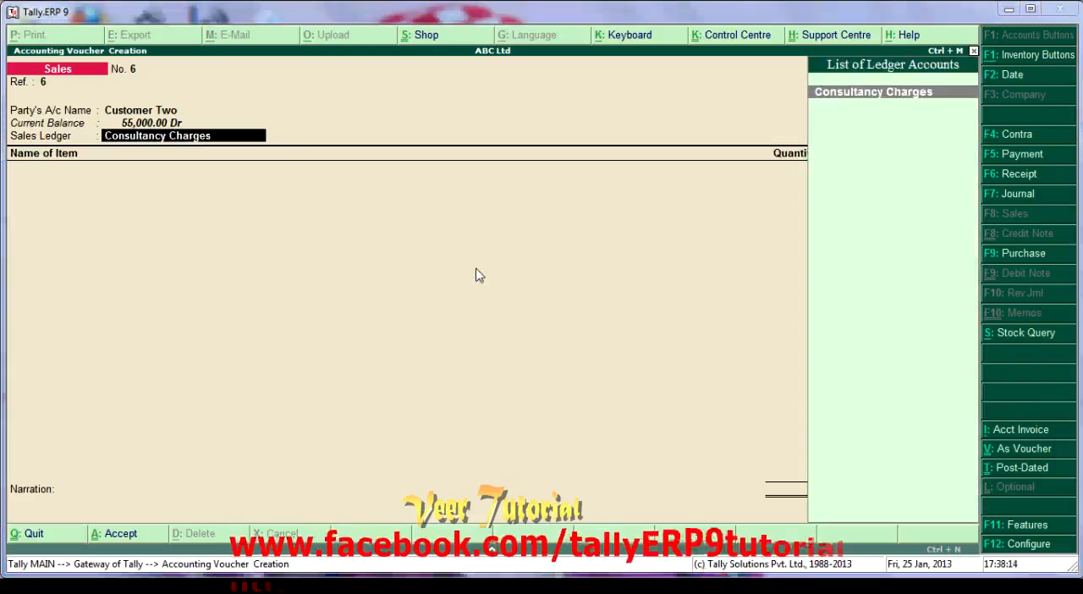
- Use Consultancy Charges as the sales ledger and add the stock item Consultancy
click(187, 137)
key(Return)
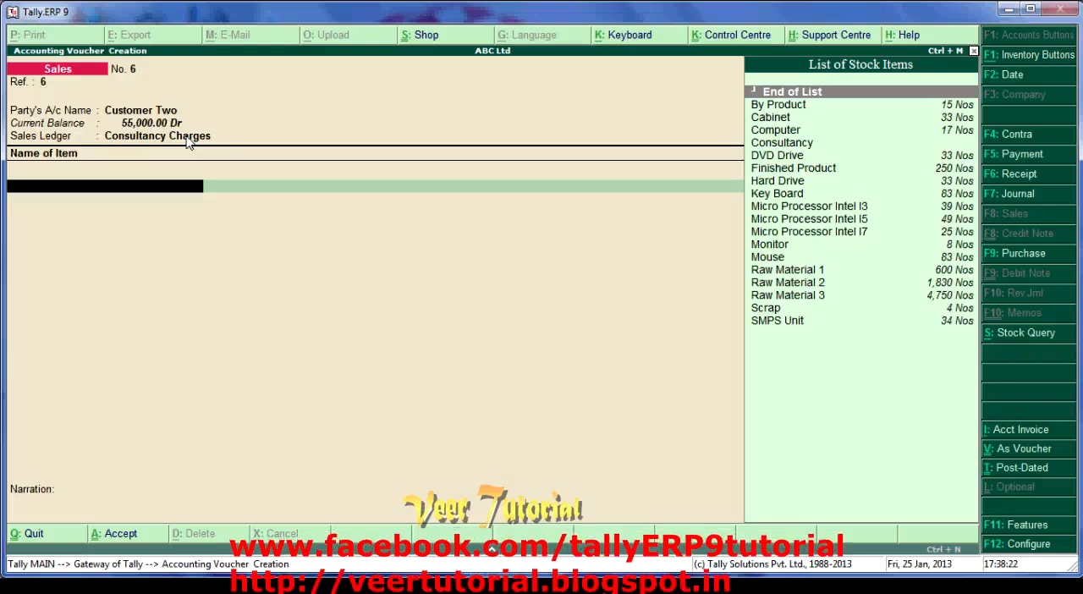
key(Down)
key(Down)
key(Down)
key(Down)
key(Return)
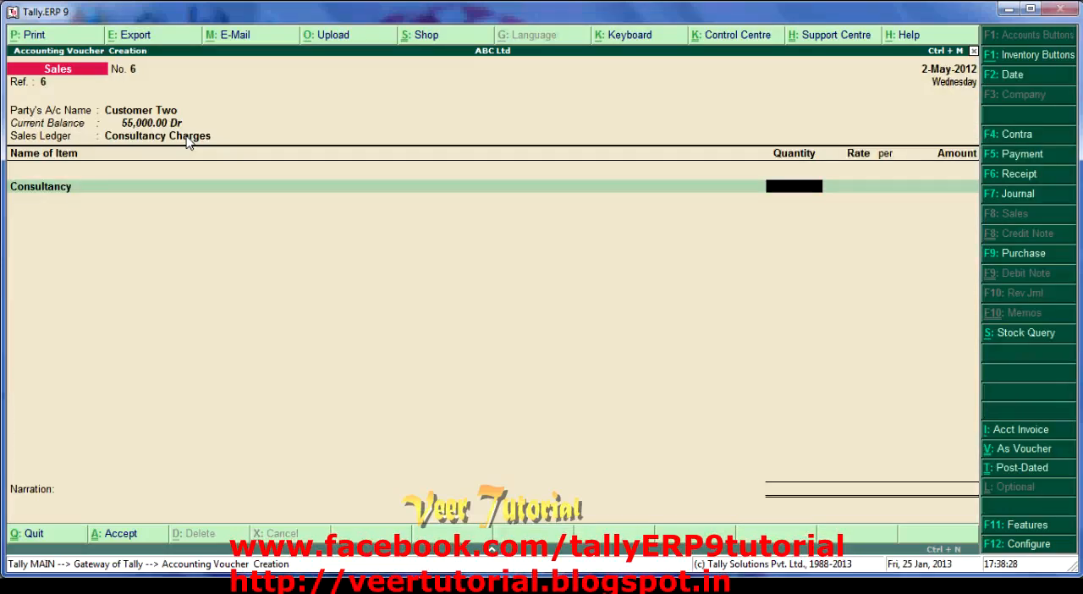
- Set the Consultancy item to a quantity of 5 Hrs at a rate of 500 per hour
text(5)
key(Return)
text(500)
key(Return)
key(Return)
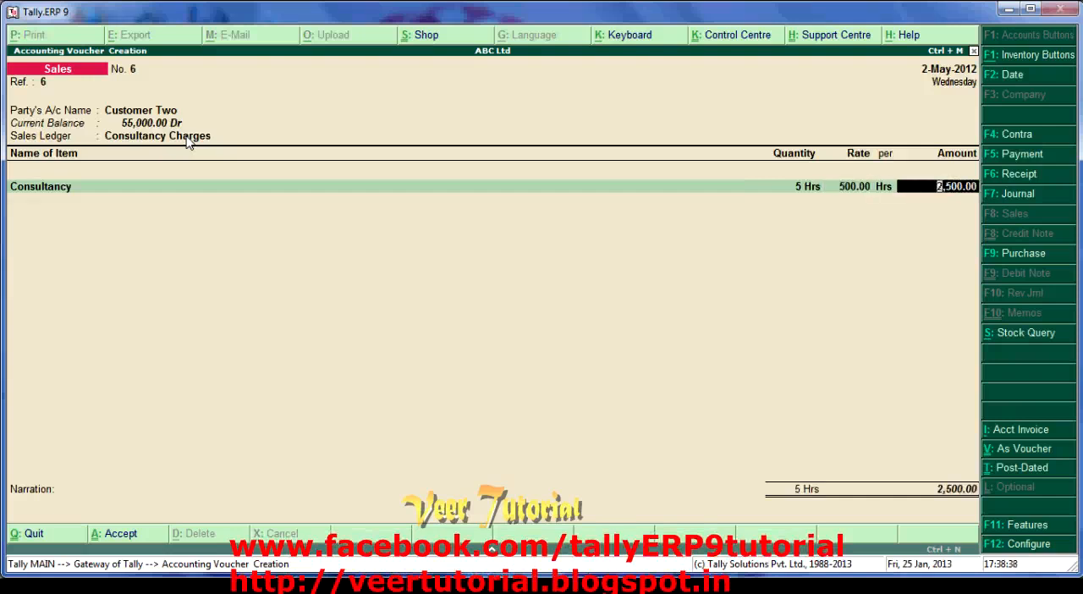
key(Return)
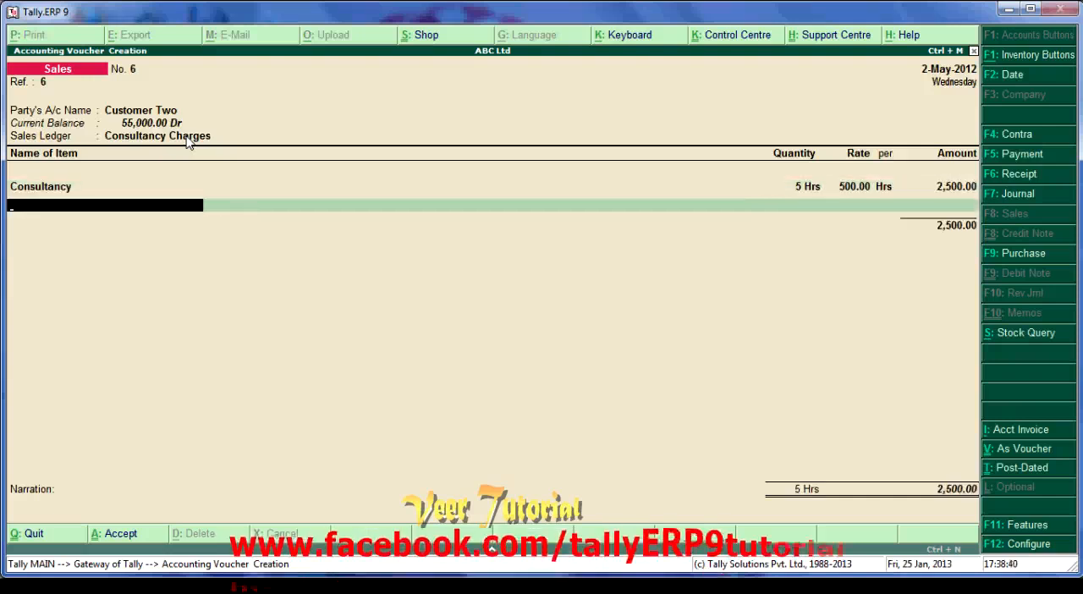
- End the item and ledger lists, accept the remaining defaults and save the item invoice without a narration
key(Return)
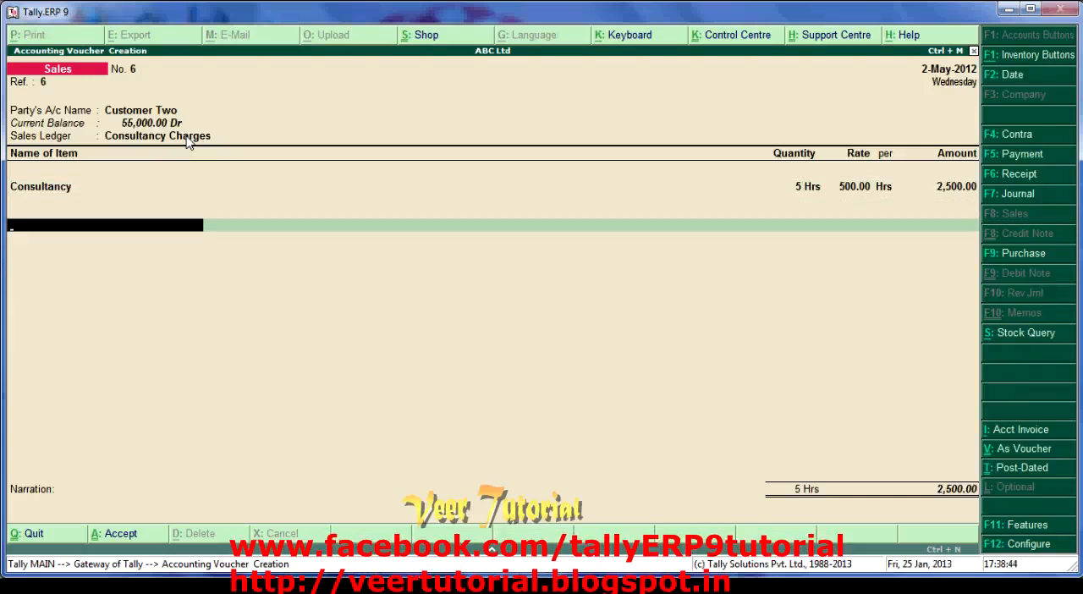
key(Return)
key(Return)
key(Return)
key(Return)
key(Return)
key(Return)
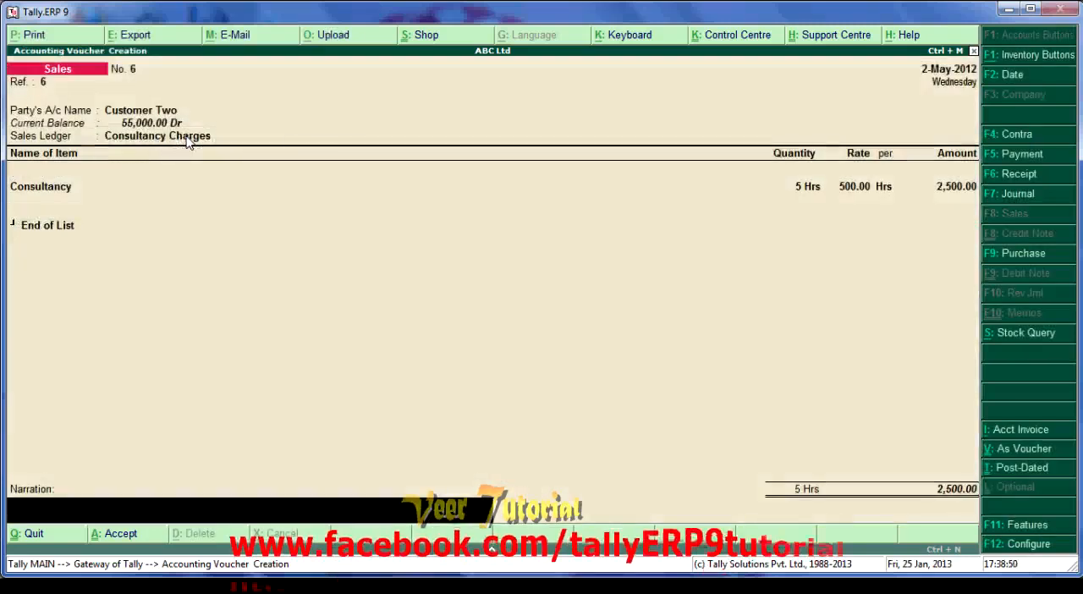
key(Return)
key(Return)
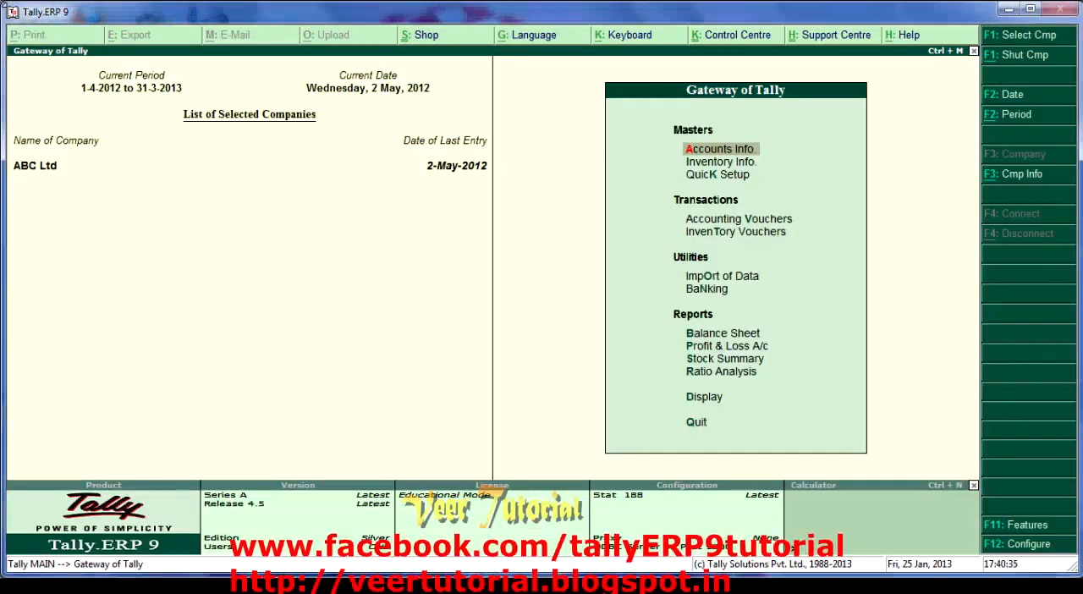
- Start a new sales item invoice and enable Accept Supplementary Details in its configuration
key(Down)
key(Down)
key(Down)
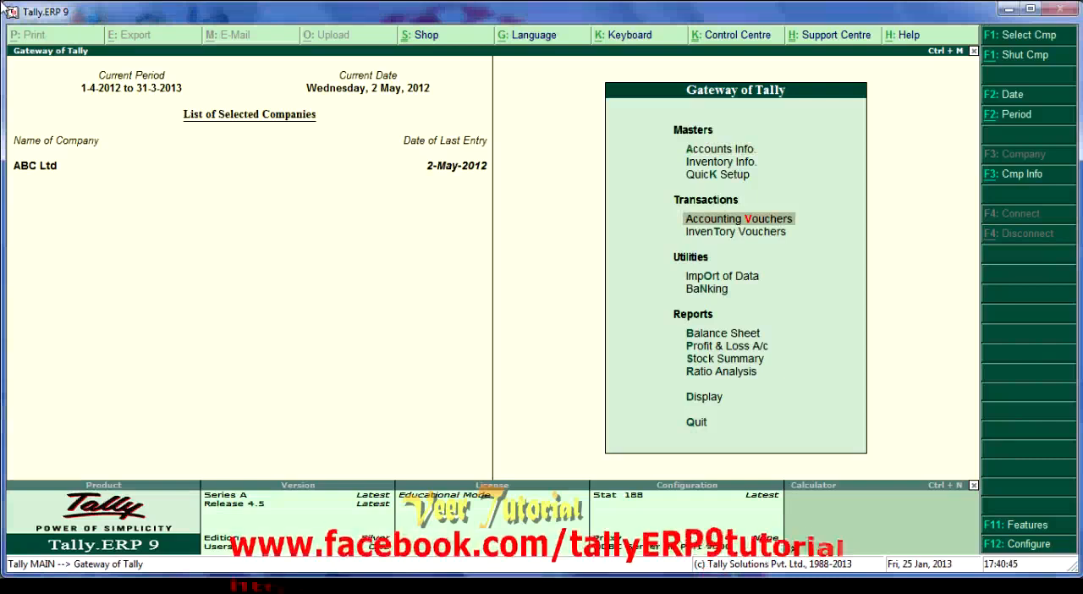
key(Return)
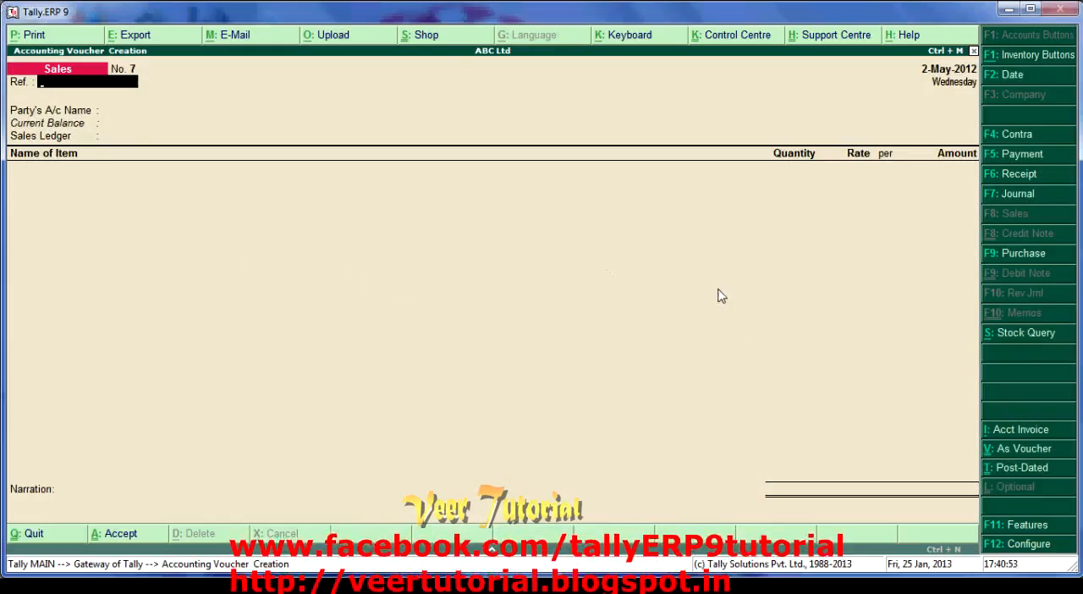
click(1026, 546)
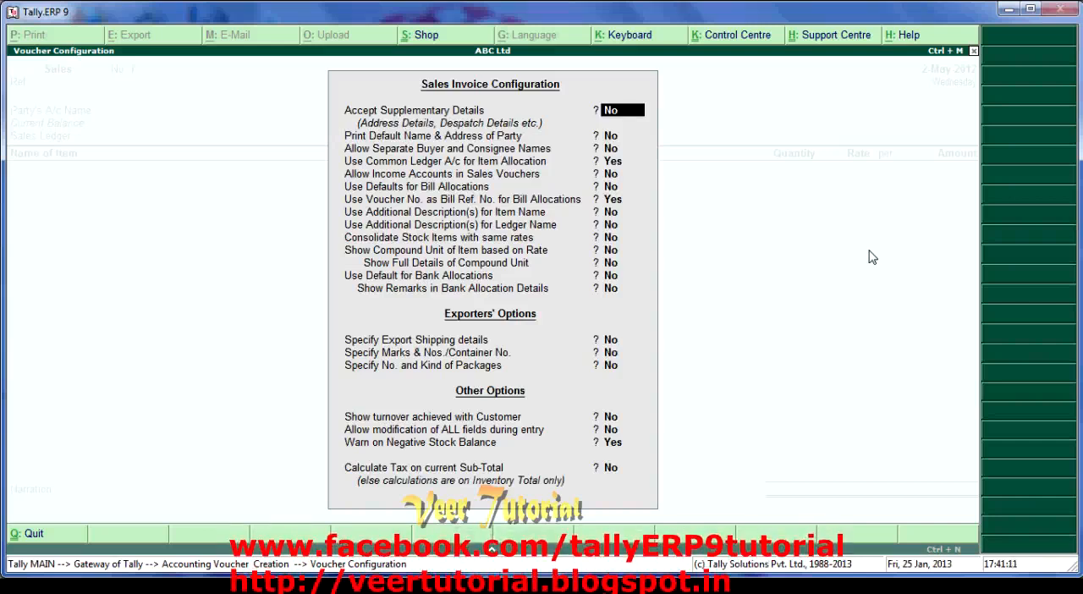
key(y)
key(ctrl+a)
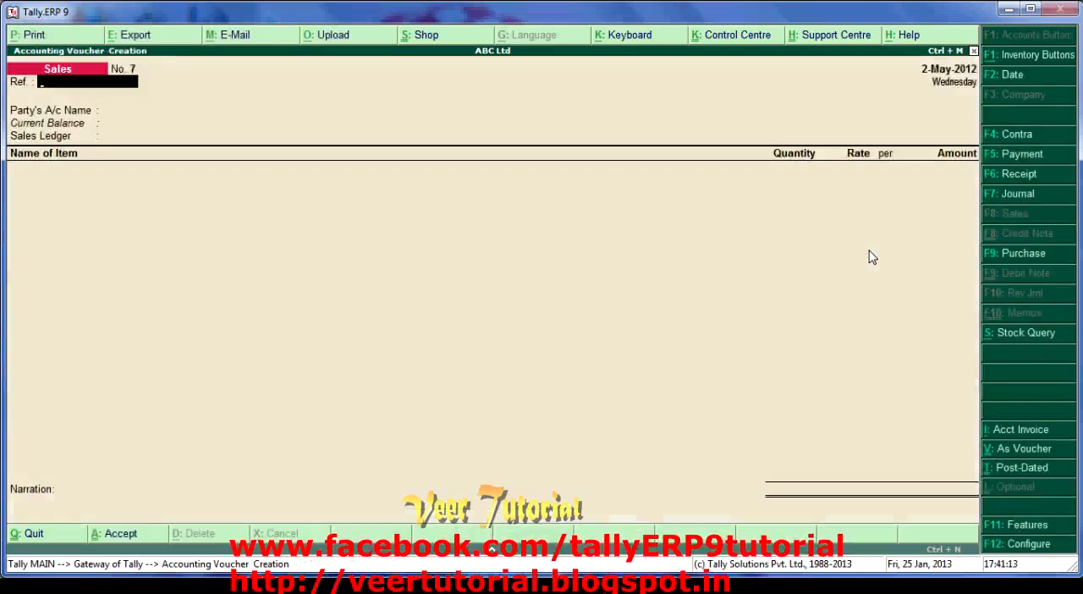
- Leave the reference blank, choose Customer Two as the party account and enter delivery note 123 dated 2-May-2012
key(Return)
key(Down)
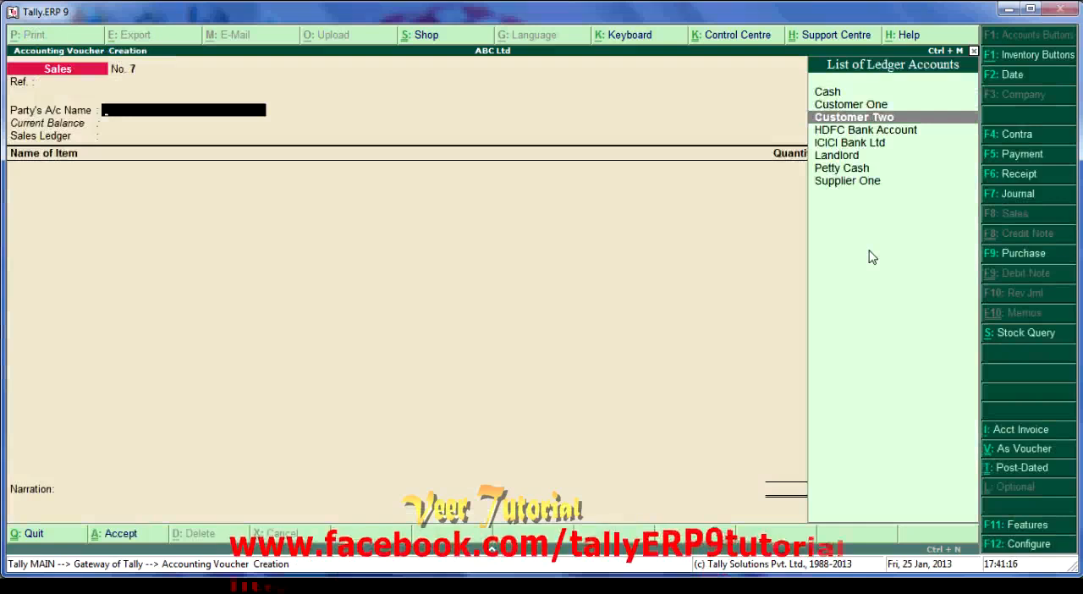
key(Return)
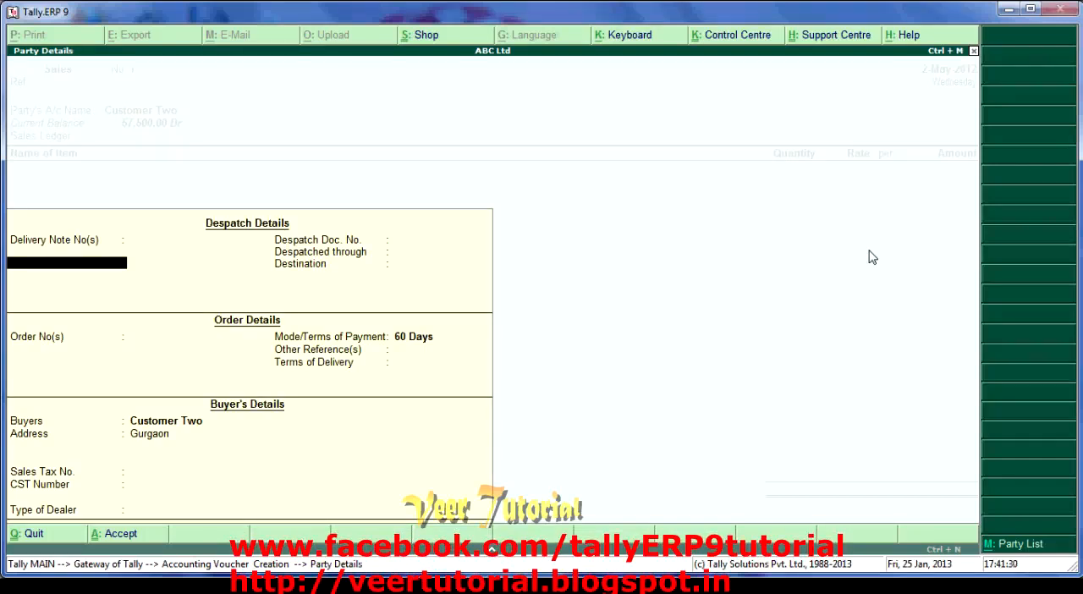
text(3)
key(Return)
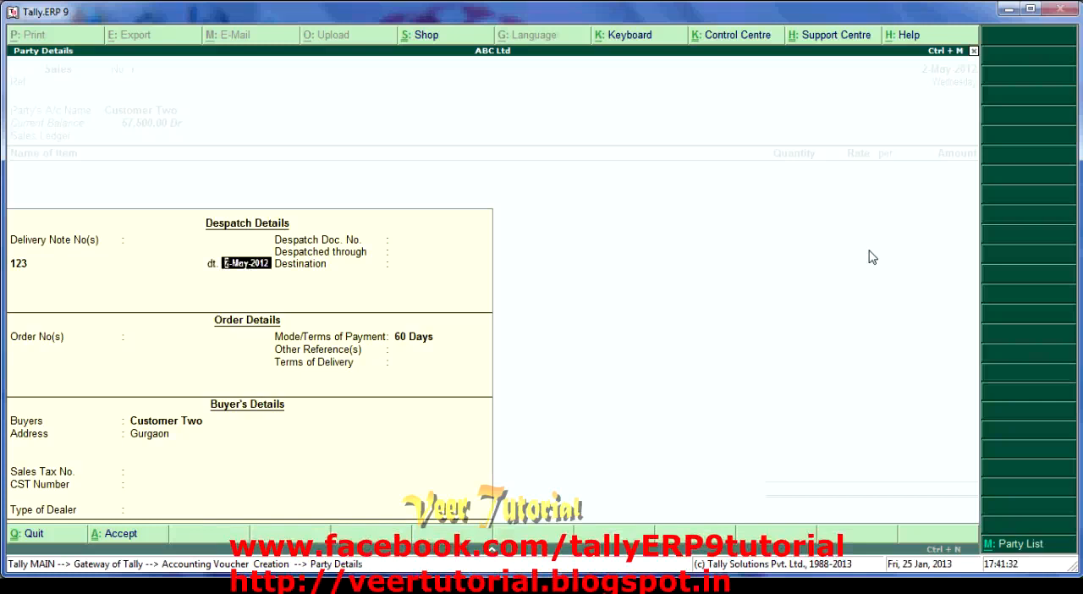
key(Return)
- Accept the remaining despatch, order and buyer details of the party without changes
key(Return)
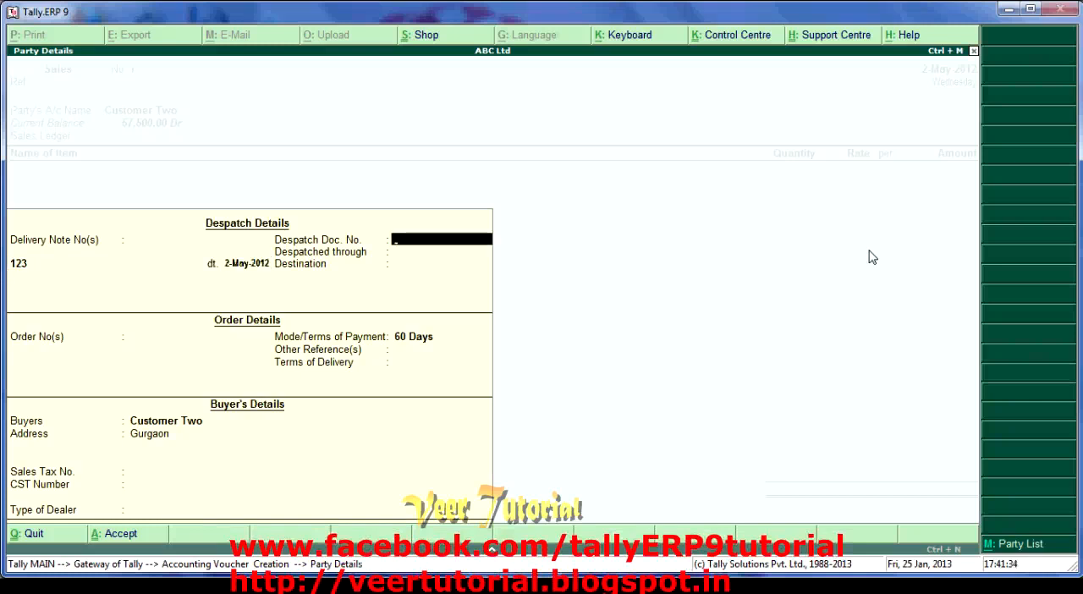
key(Return)
key(Return)
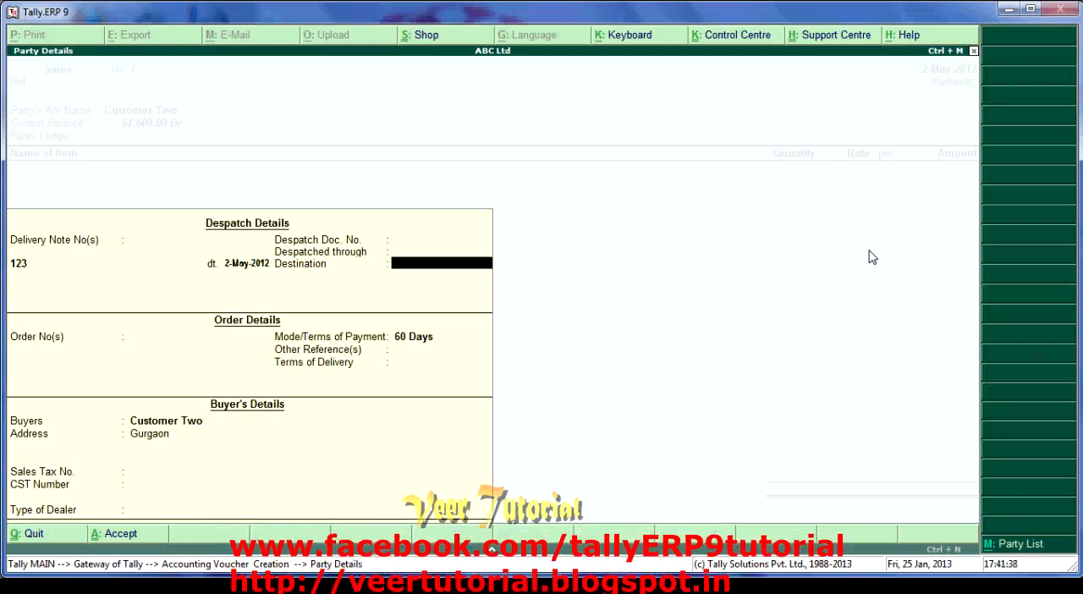
key(Return)
key(Return)
key(Return)
key(Return)
key(Return)
key(Return)
key(Return)
key(Return)
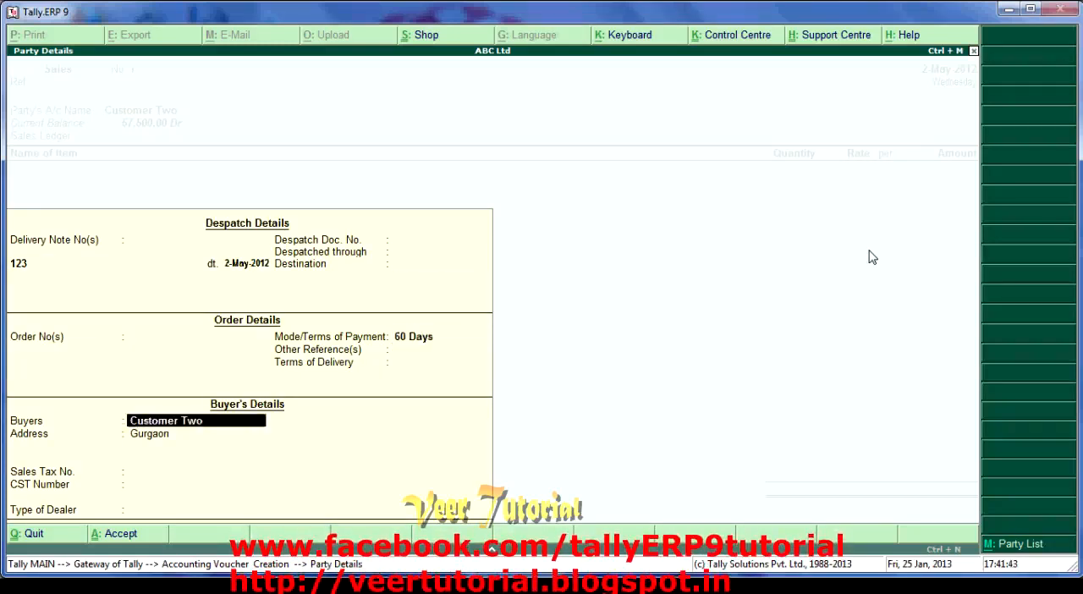
key(Return)
key(Return)
key(Return)
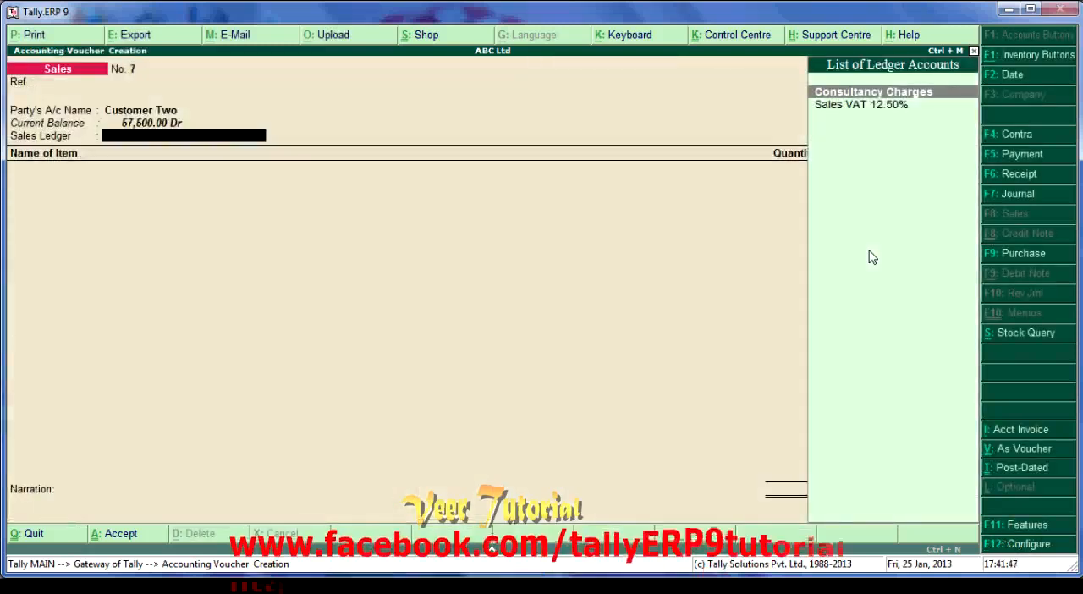
- Enable Allow Separate Buyer and Consignee Names in the sales invoice configuration
key(F12)
key(Return)
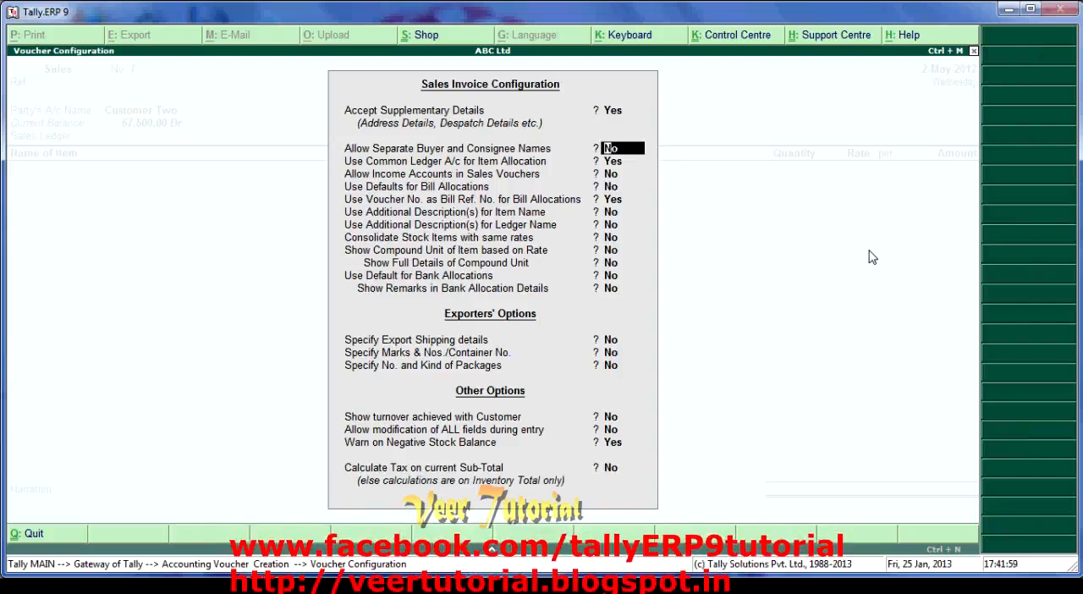
key(y)
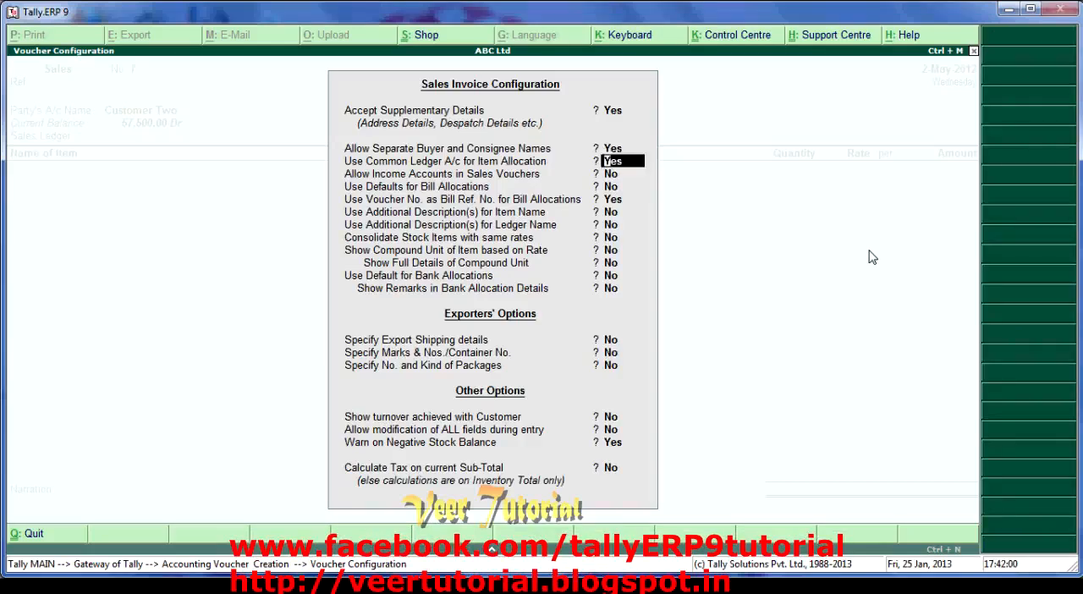
key(ctrl+a)
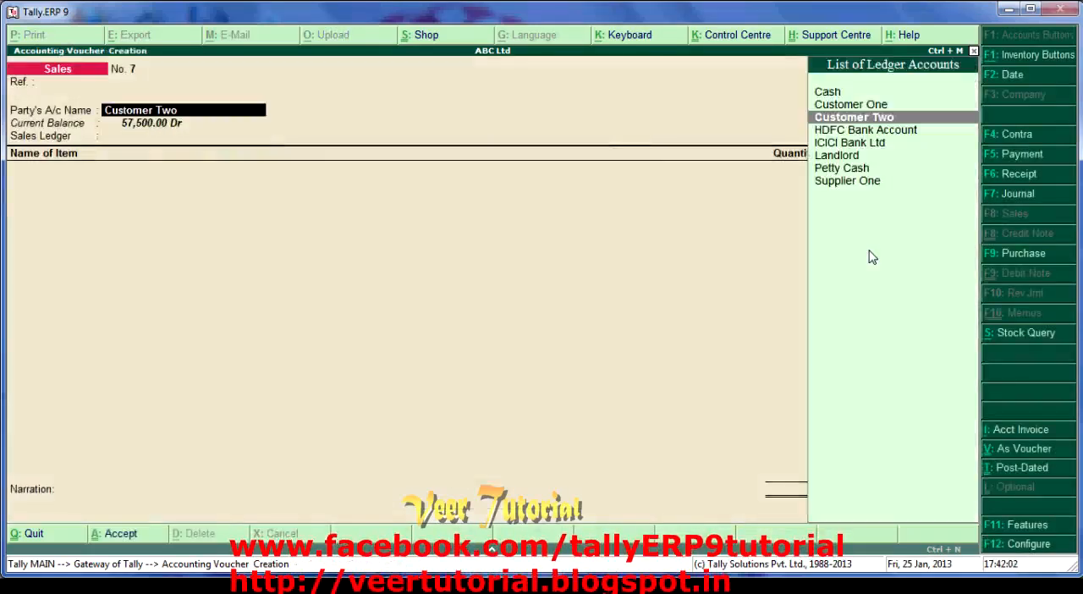
- Reconfirm Customer Two as the party, keep the despatch and order details, and enter a different city as the consignee's address
key(Return)
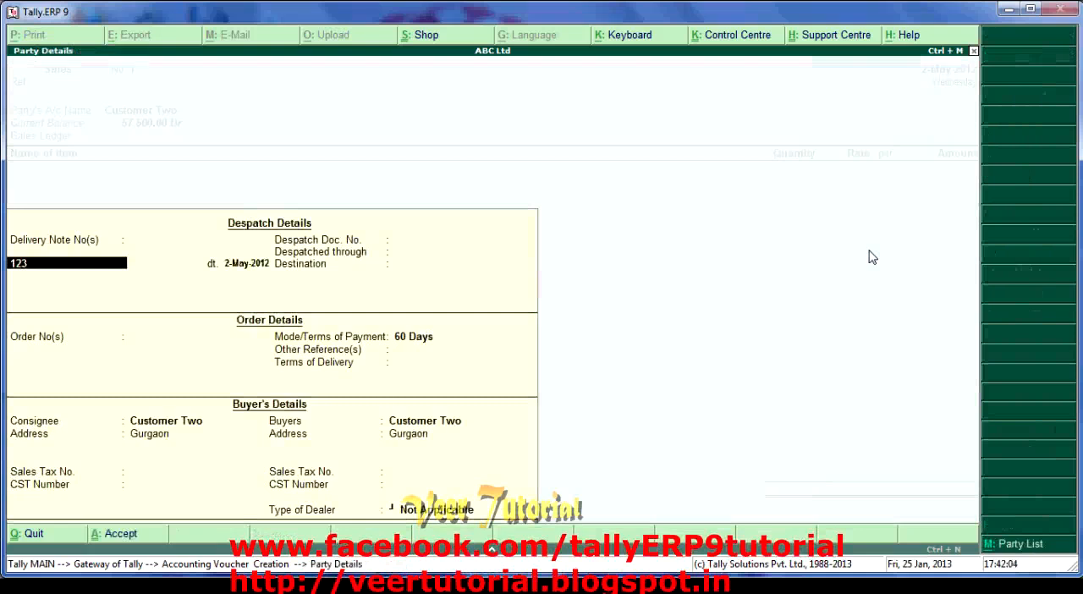
key(Return)
key(Return)
key(Return)
key(Return)
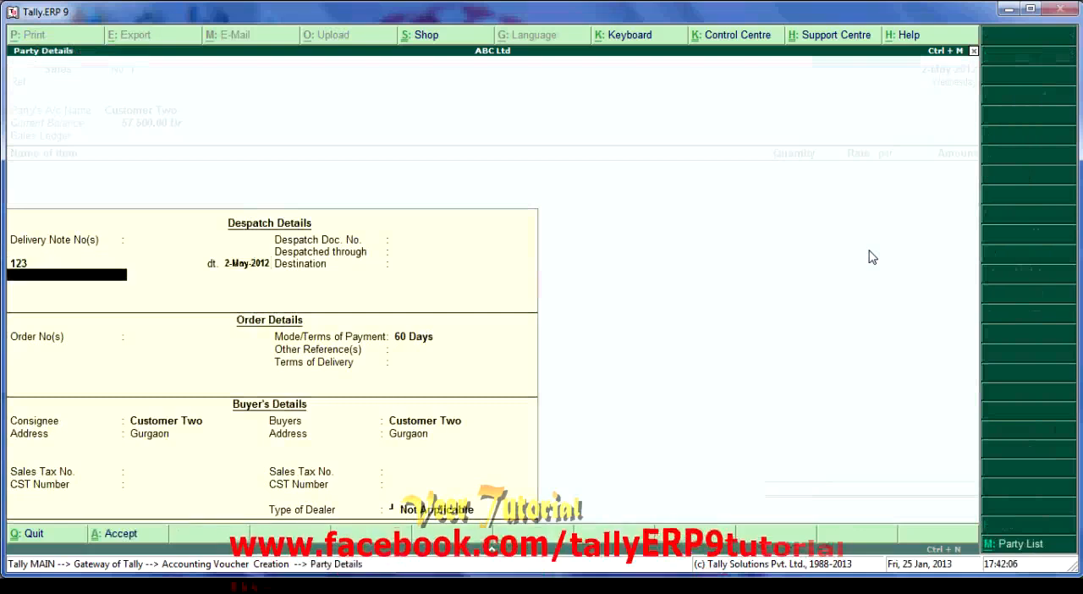
key(Return)
key(Return)
key(Return)
key(Return)
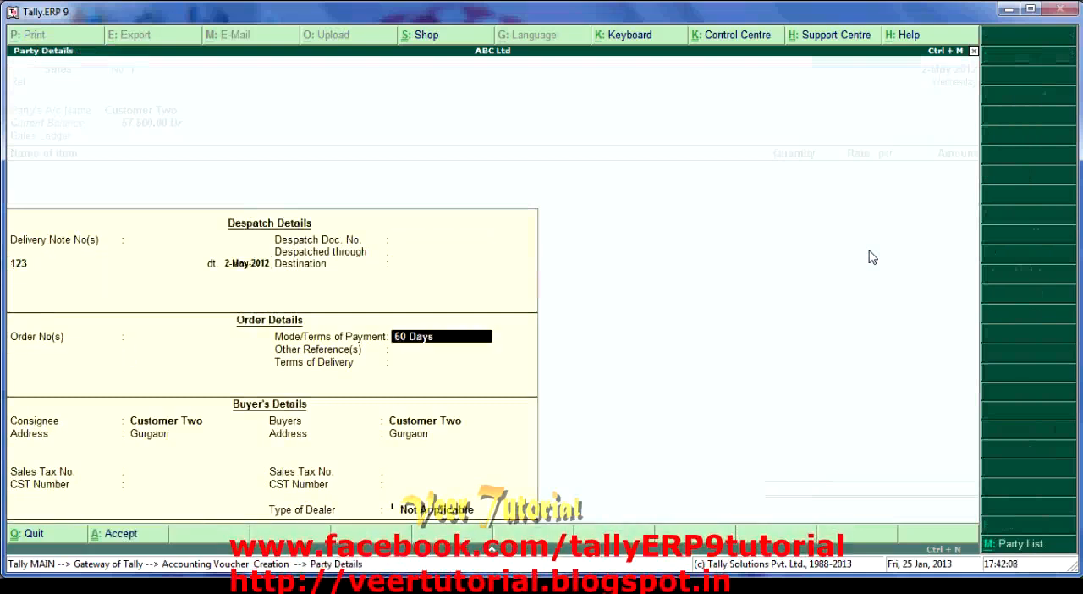
key(Return)
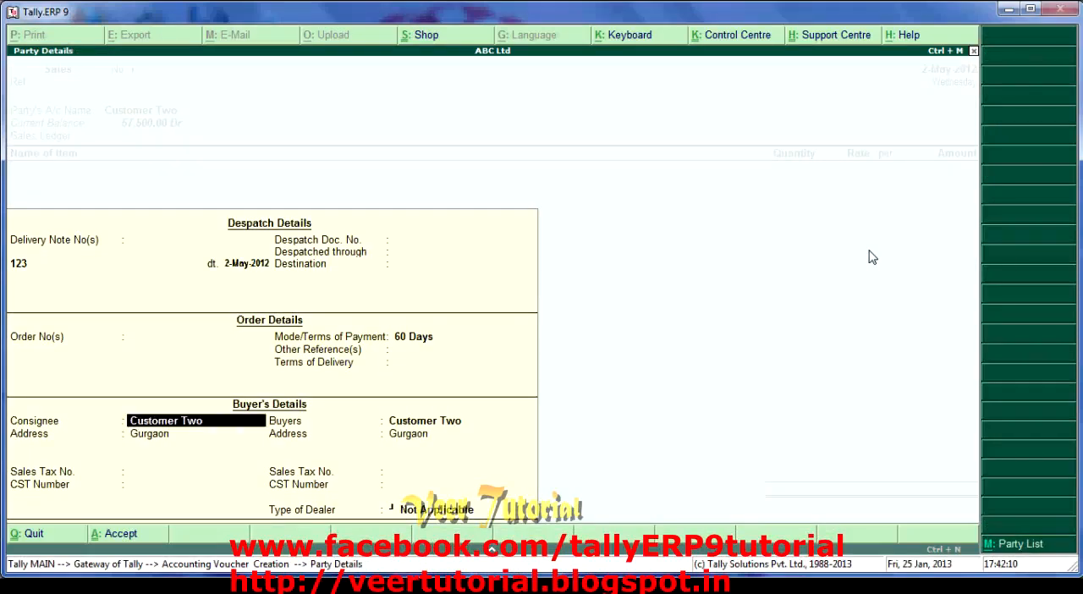
key(Return)
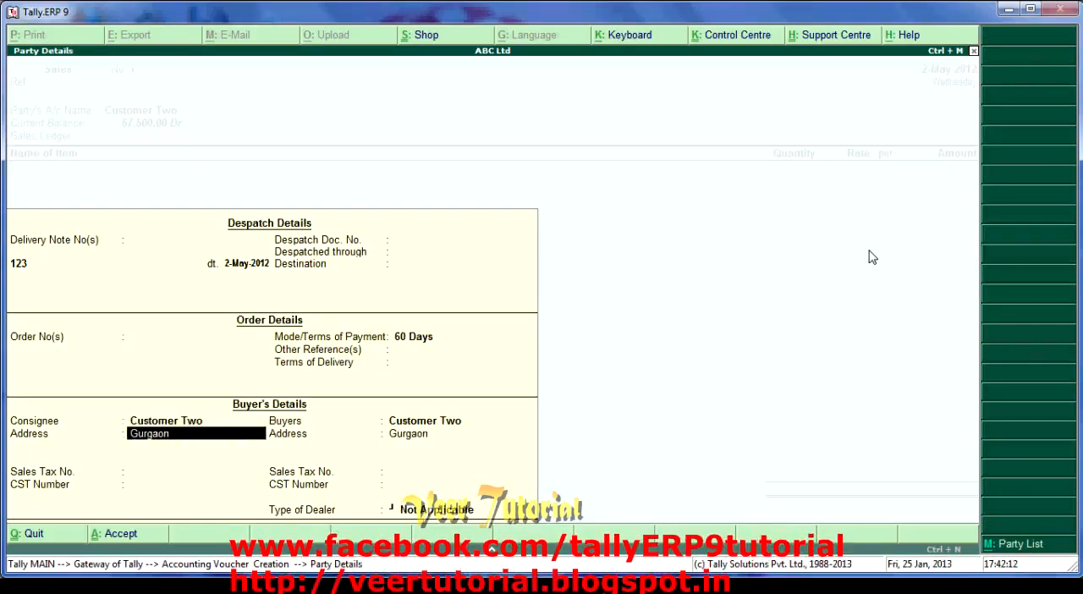
text(sonipat)
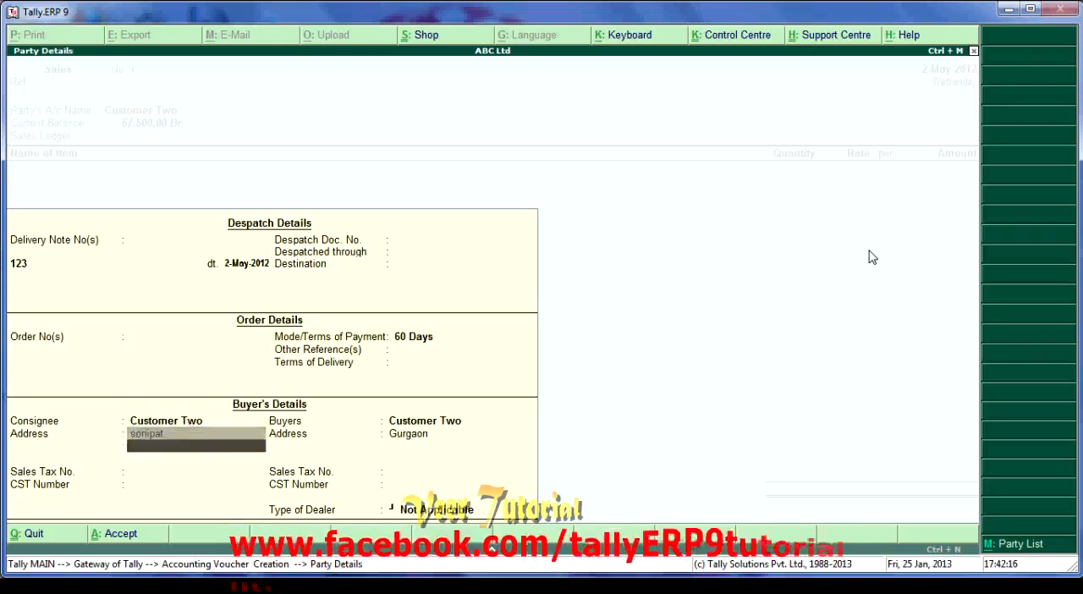
key(Return)
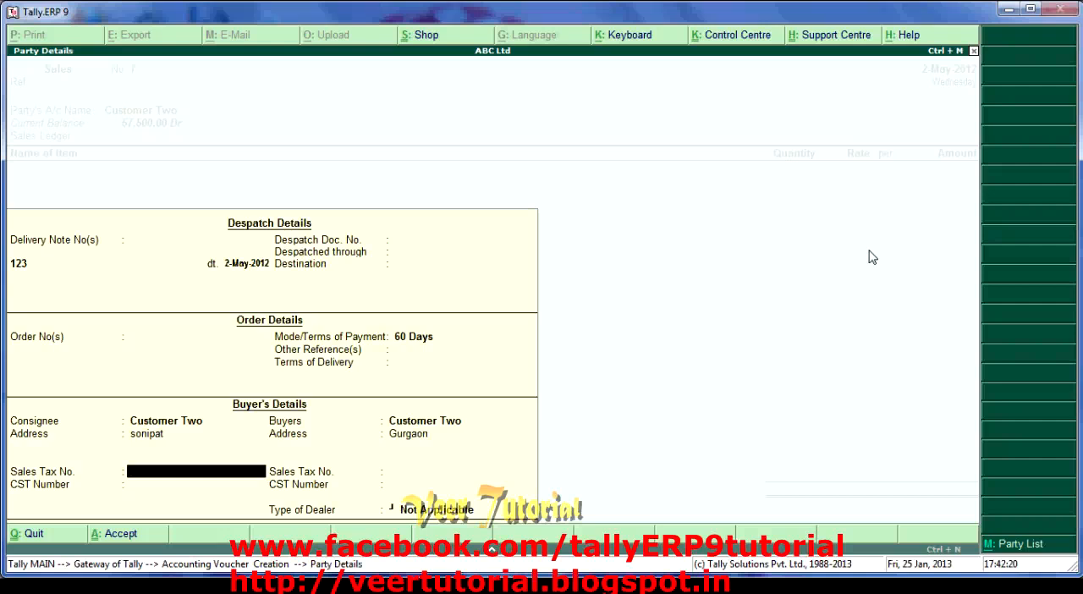
- Accept the remaining consignee and buyer details and return to the voucher's sales ledger entry
key(Return)
key(Return)
key(Return)
key(Return)
key(Return)
key(Return)
key(Return)
key(Return)
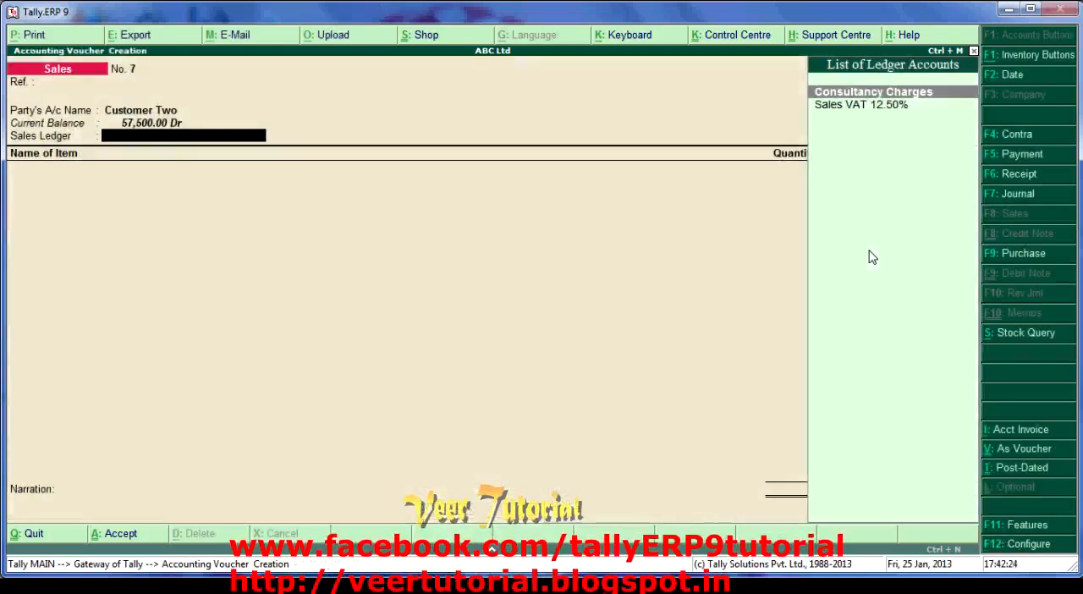
- Examine the general options of the sales invoice configuration, from supplementary details through bank allocations
key(F12)
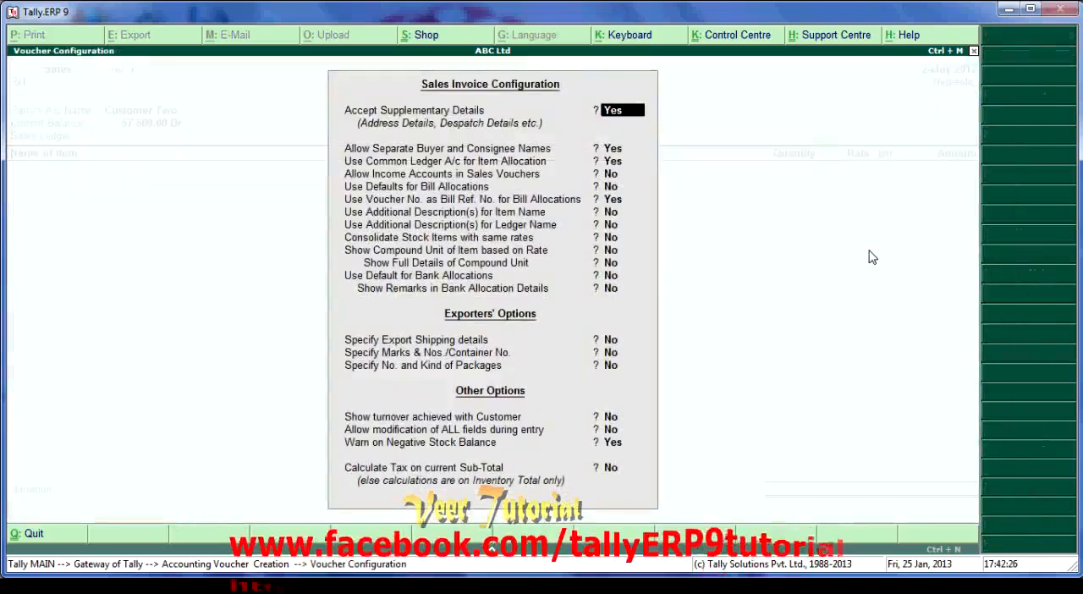
key(Return)
key(Return)
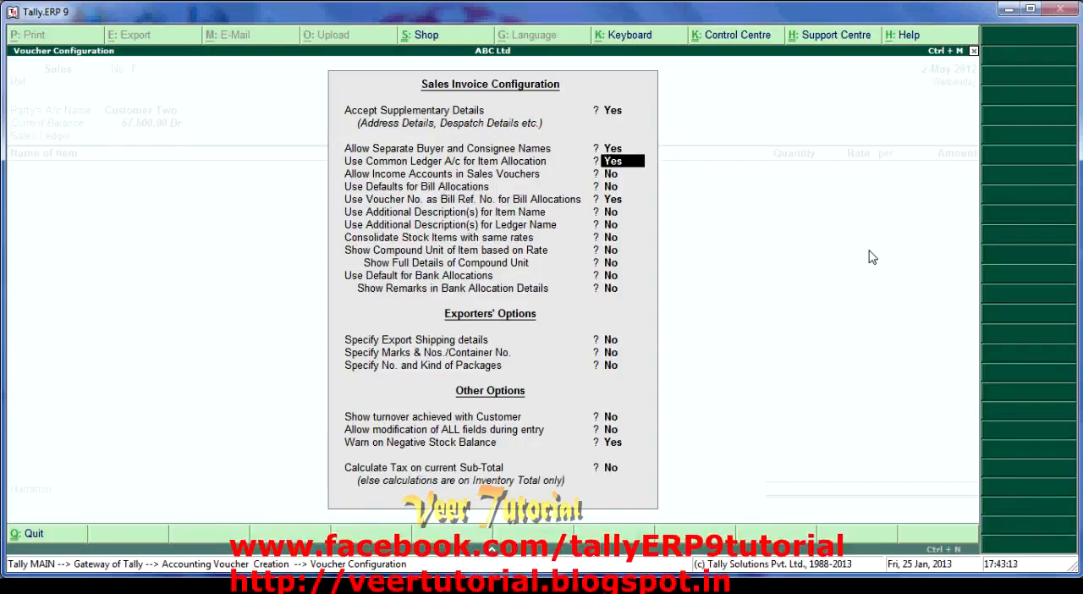
key(Return)
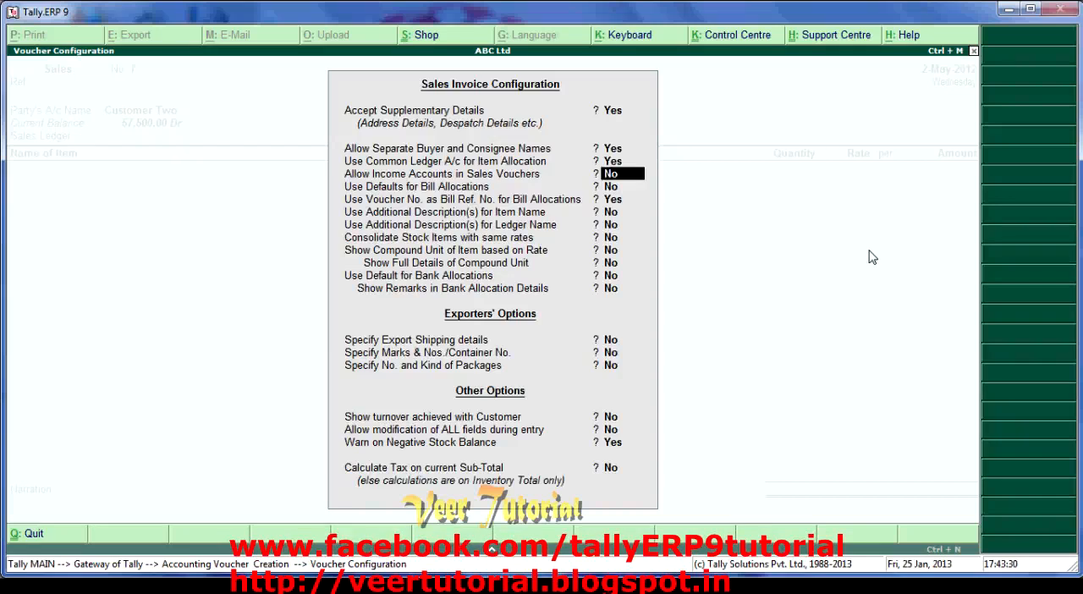
key(Return)
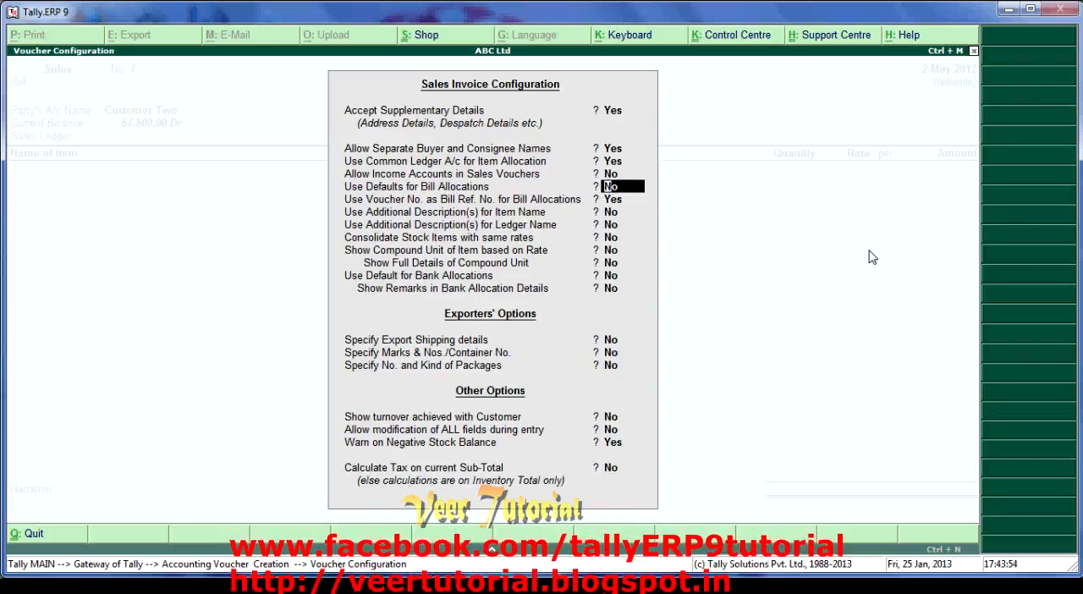
key(Return)
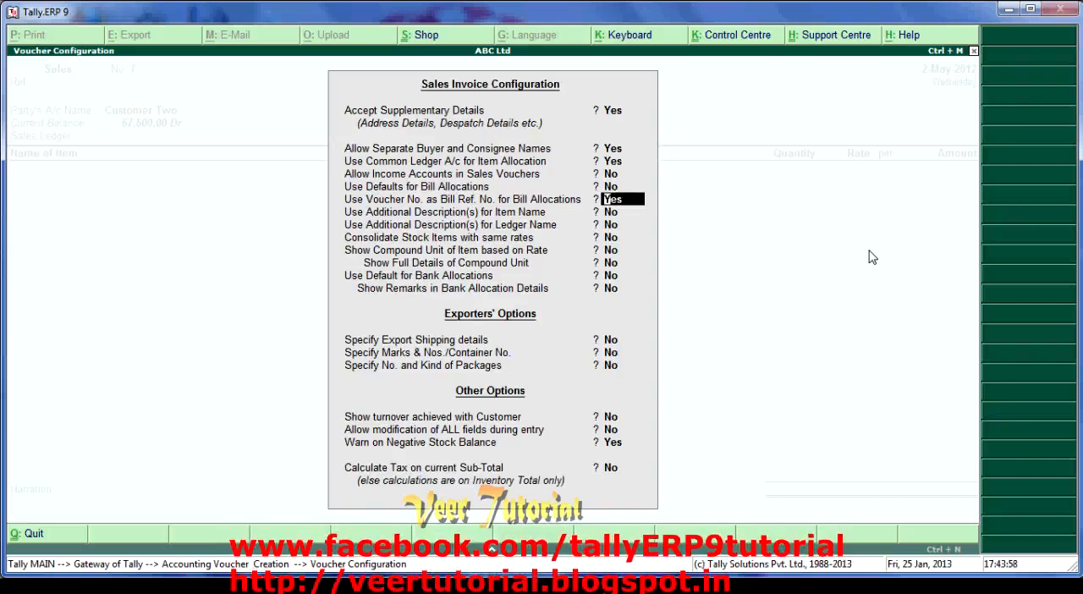
key(Return)
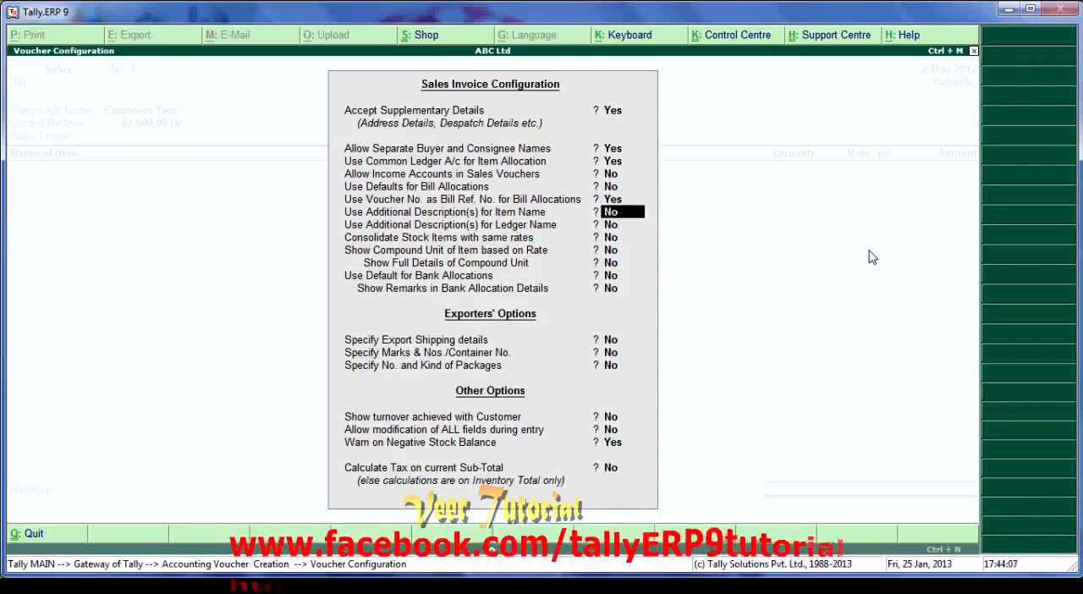
key(Return)
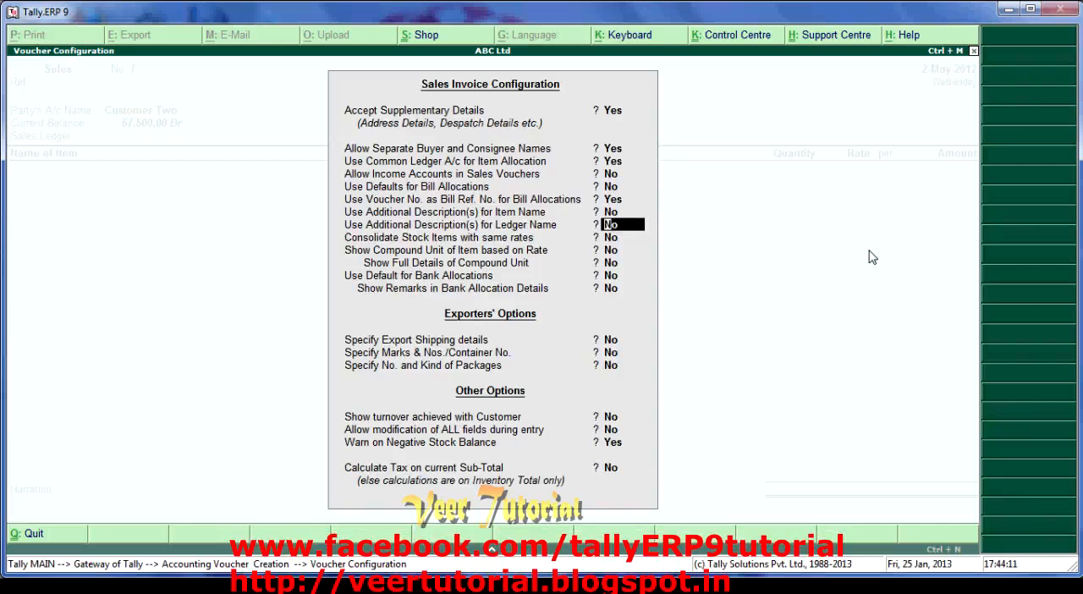
key(Return)
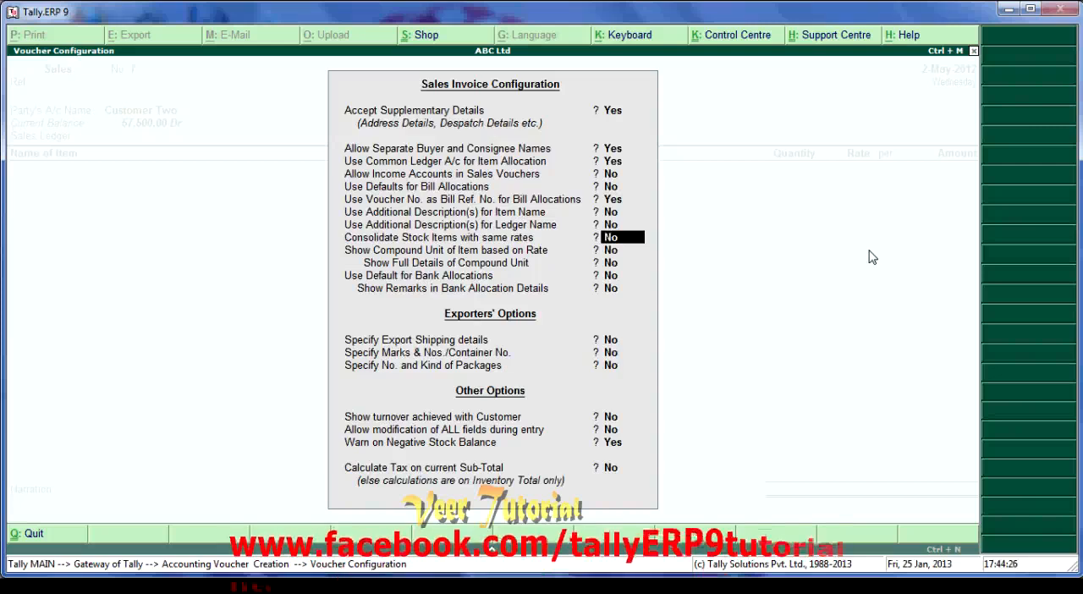
key(Return)
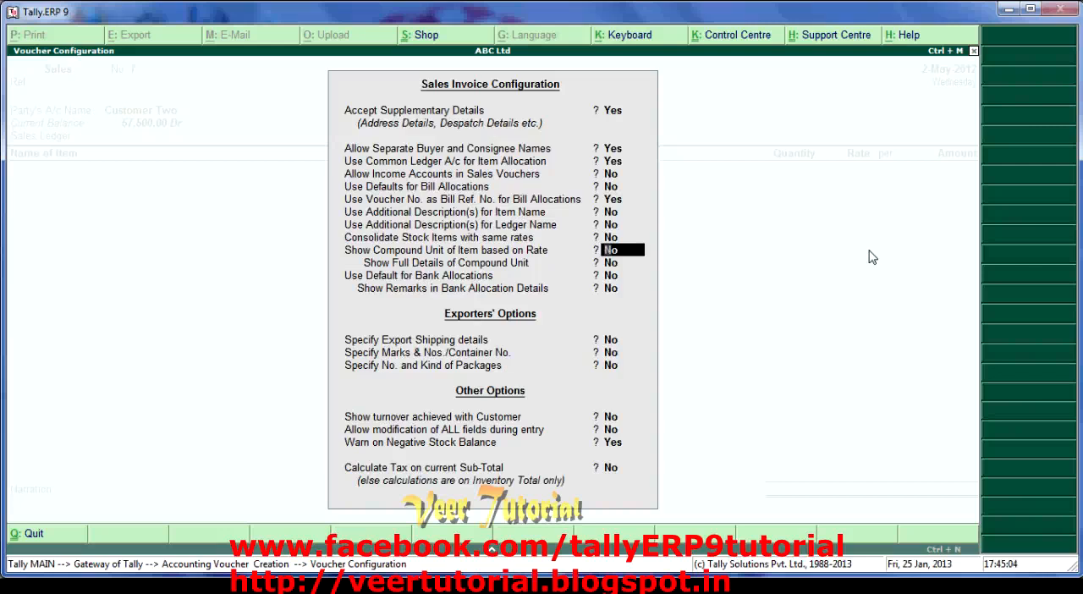
key(Return)
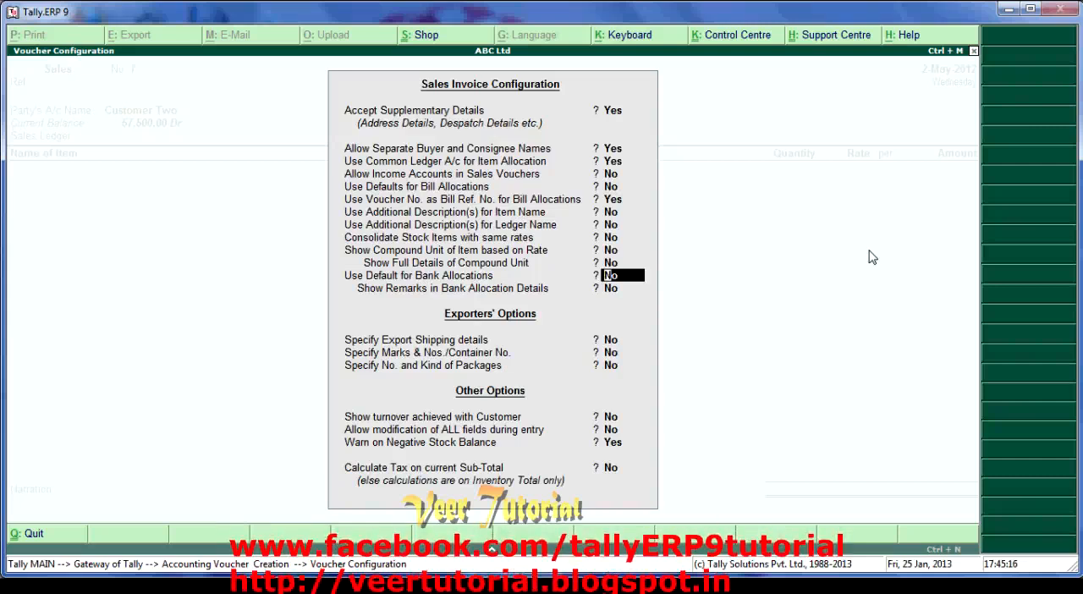
key(Return)
key(Return)
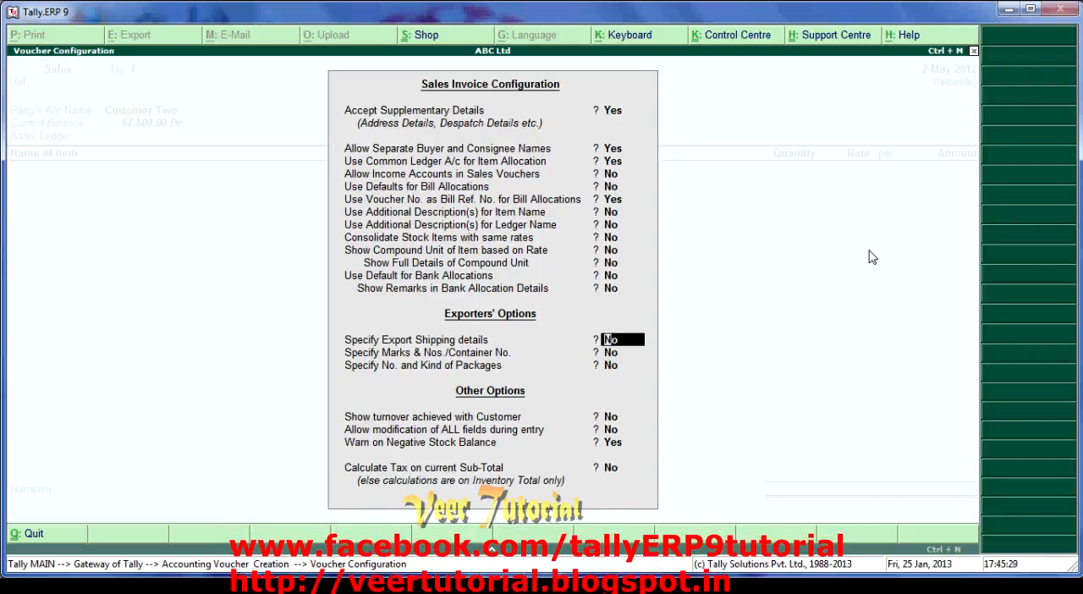
- Examine the Exporters' Options and Other Options of the sales invoice configuration, and return to the voucher
key(Return)
key(Return)
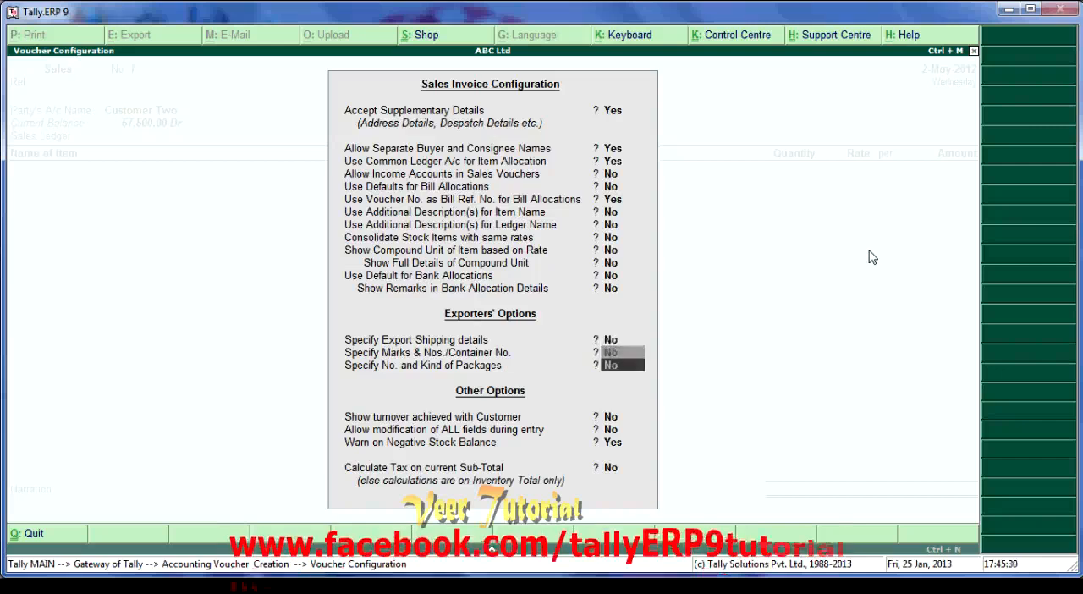
key(Return)
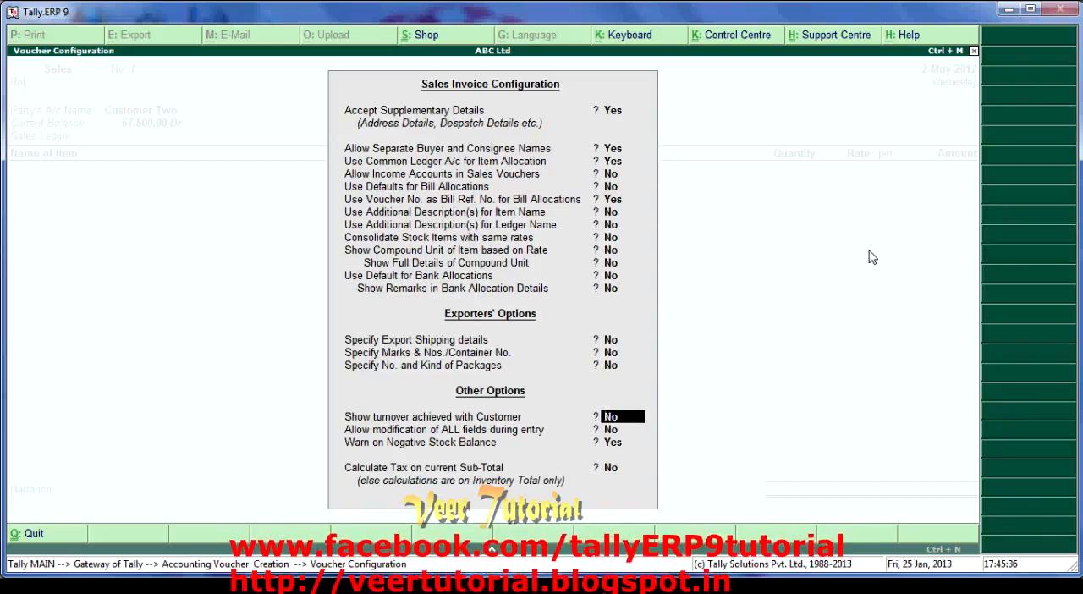
key(Return)
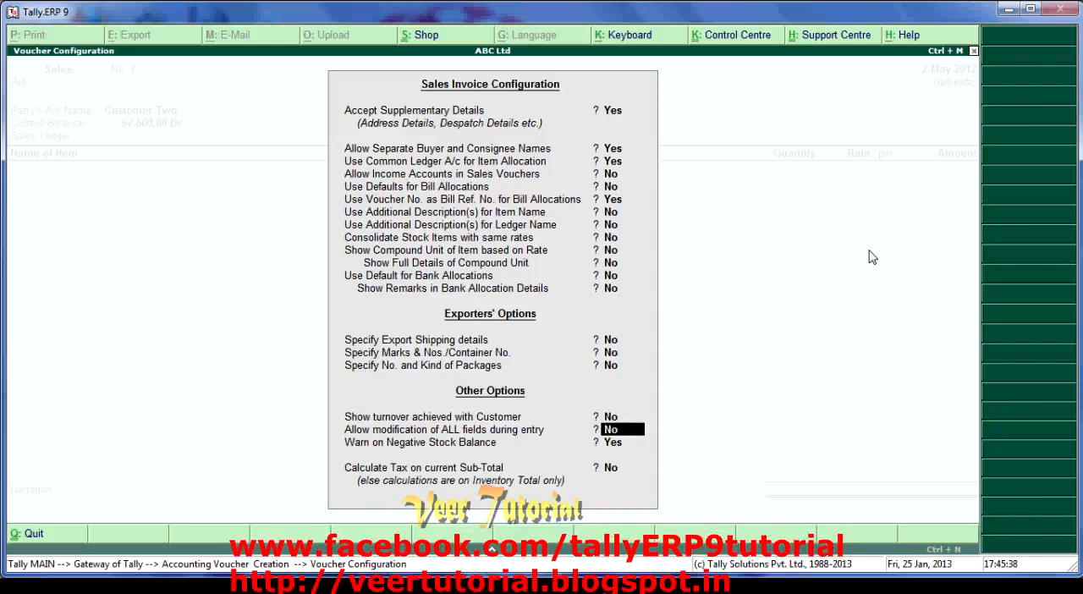
key(Return)
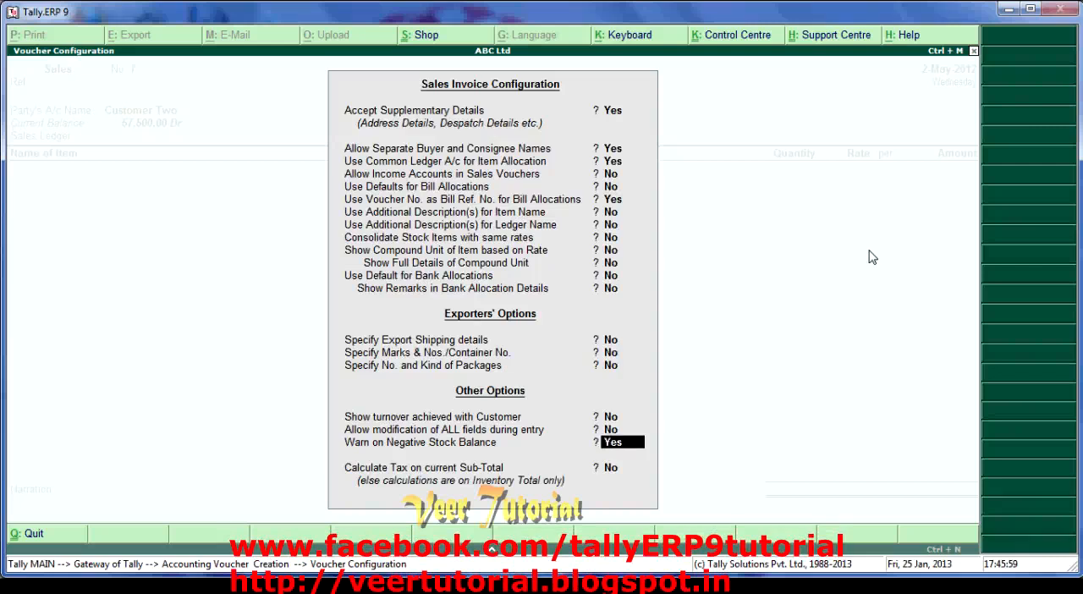
key(Return)
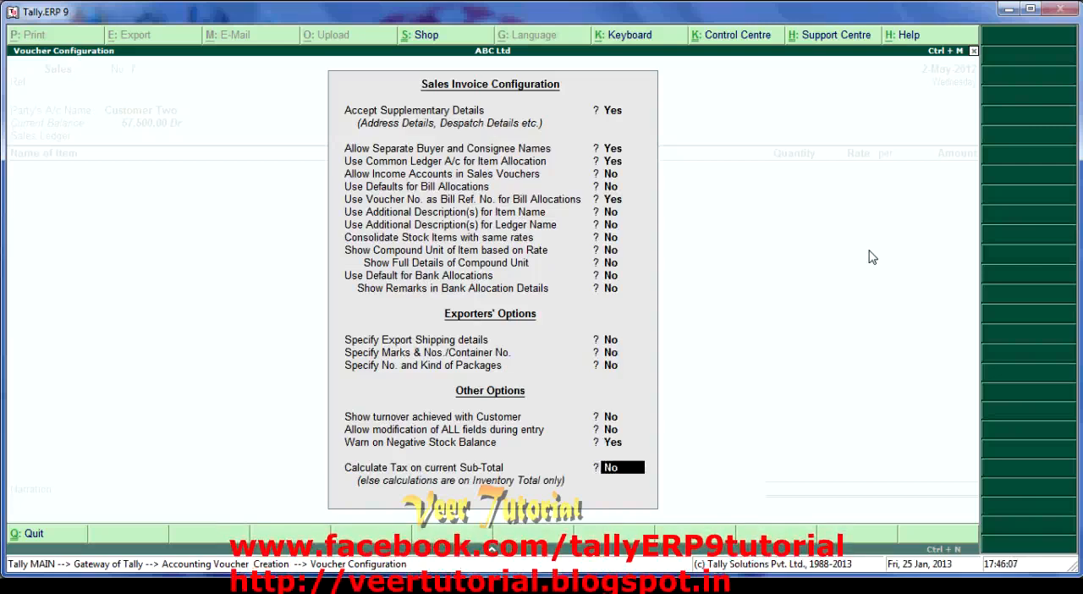
key(Return)
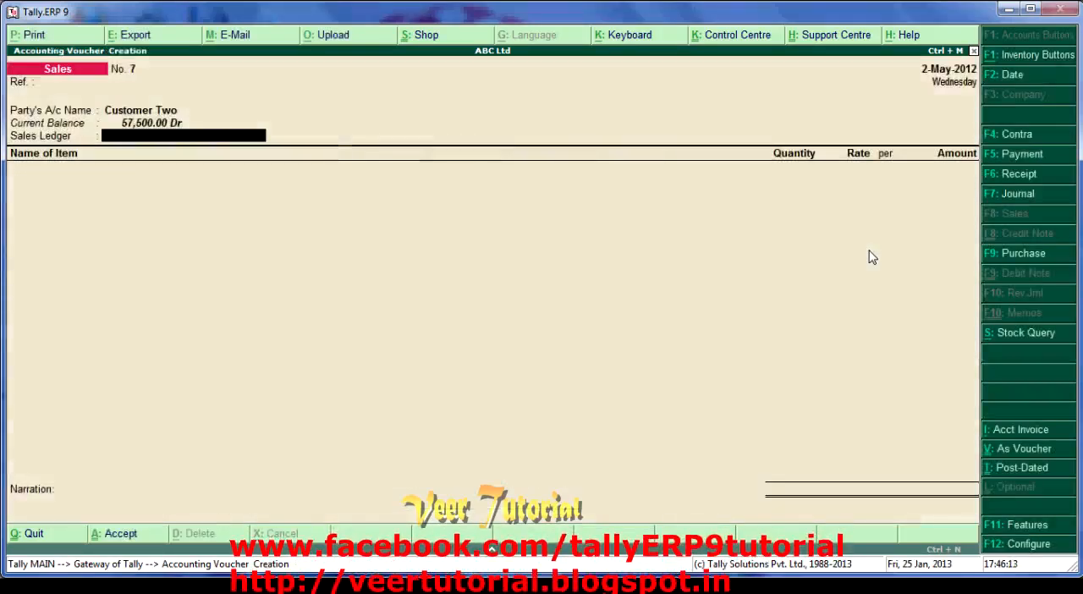
- Choose Sales VAT 12.50% as the sales ledger of the invoice
text(sal)
key(Return)
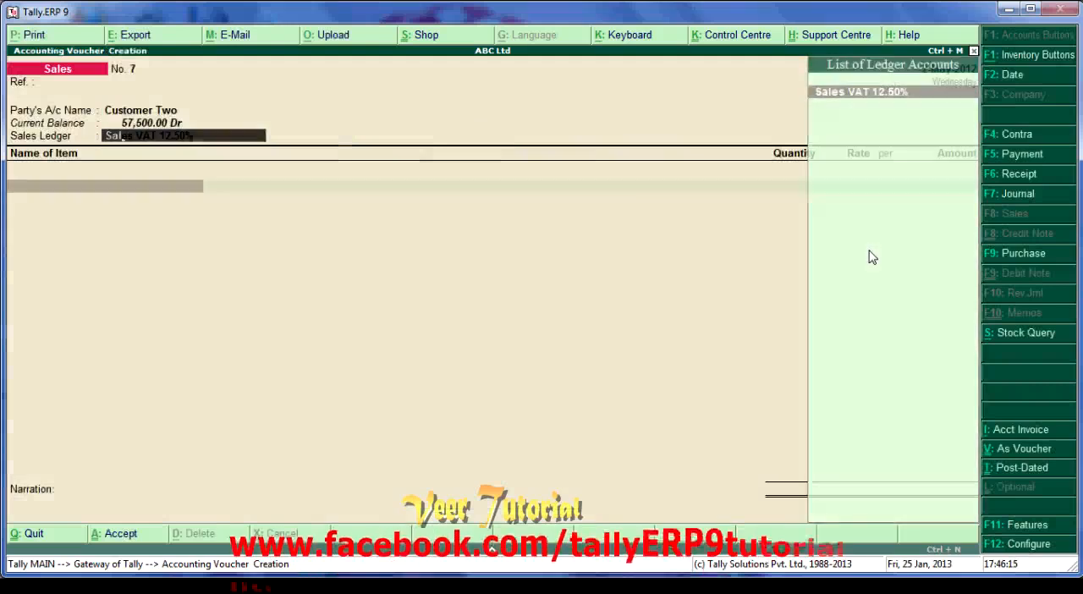
text(con)
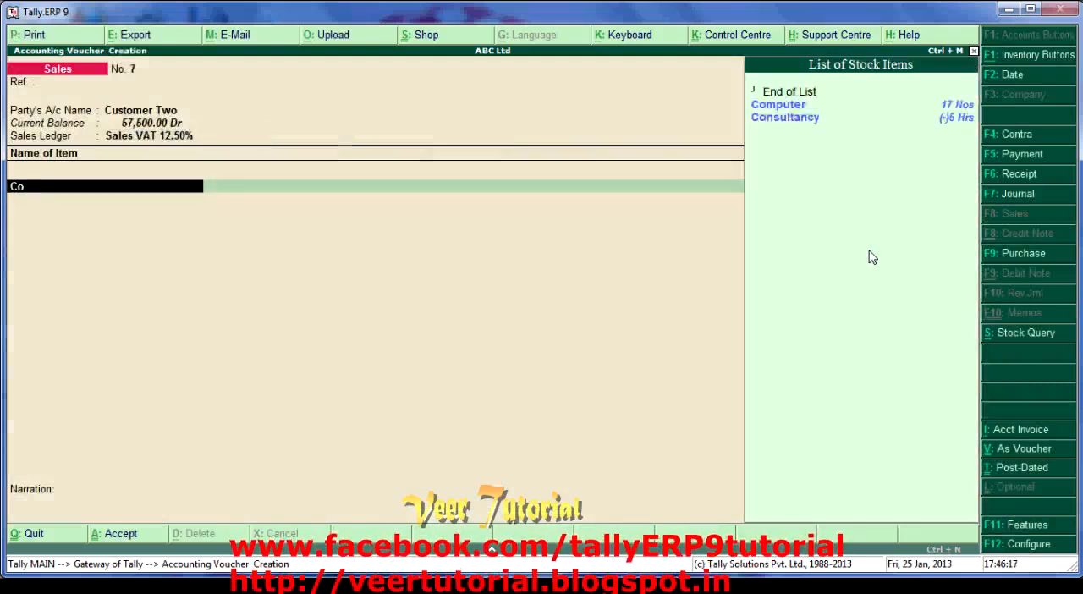
key(Return)
key(BackSpace)
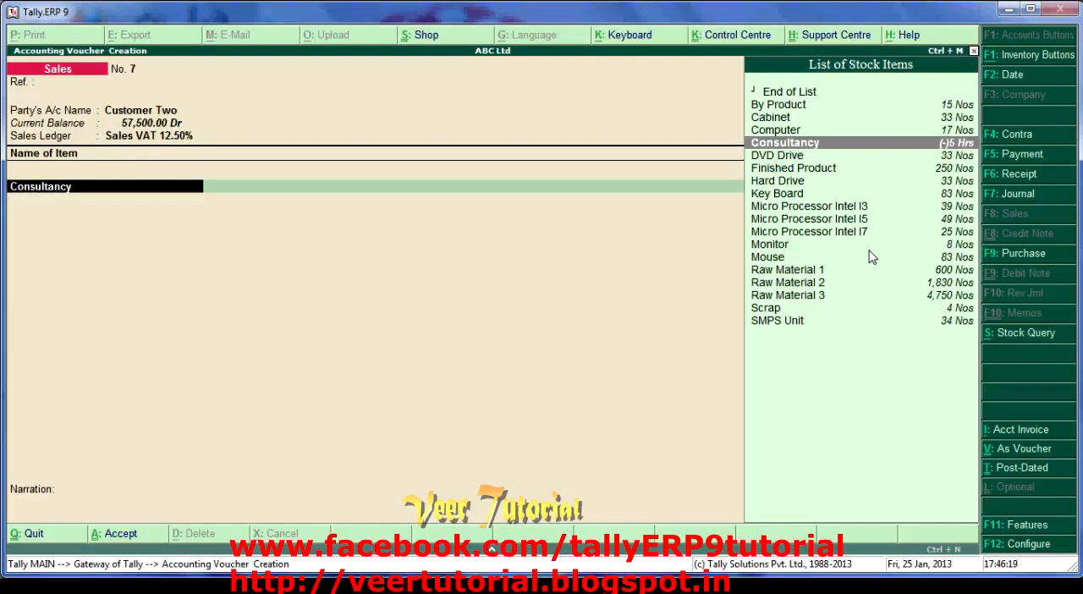
- Enter Computer as the first item with a quantity of 5 Nos at a rate of 30,000
text(Com)
key(Return)
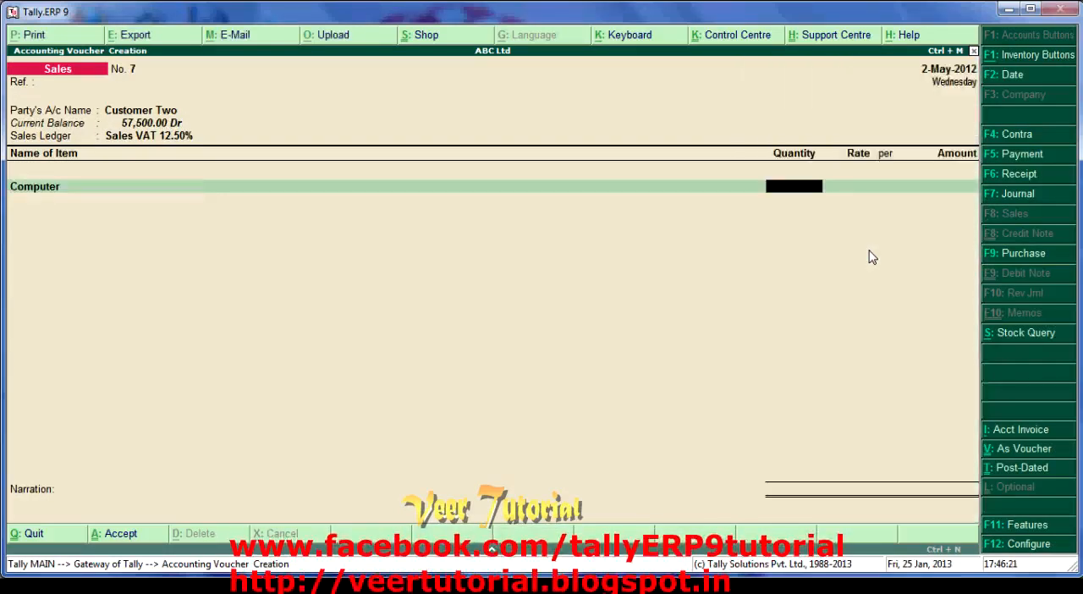
text(5)
key(Return)
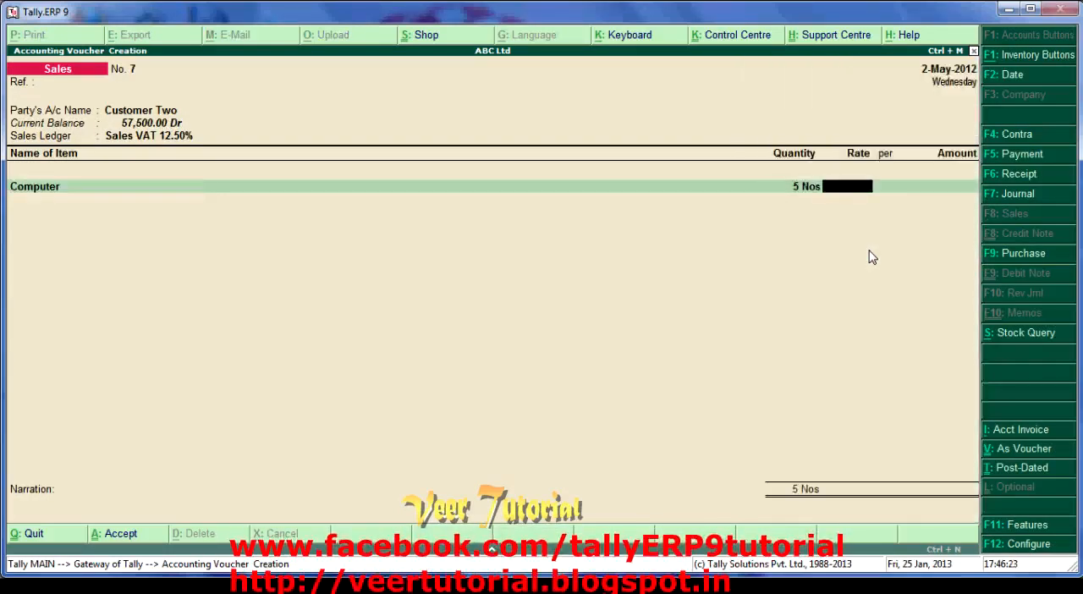
text(30000)
key(Return)
- Add Monitor as the second item with a quantity of 4 Nos at a rate of 6,000, and end the item list
key(Return)
key(Return)
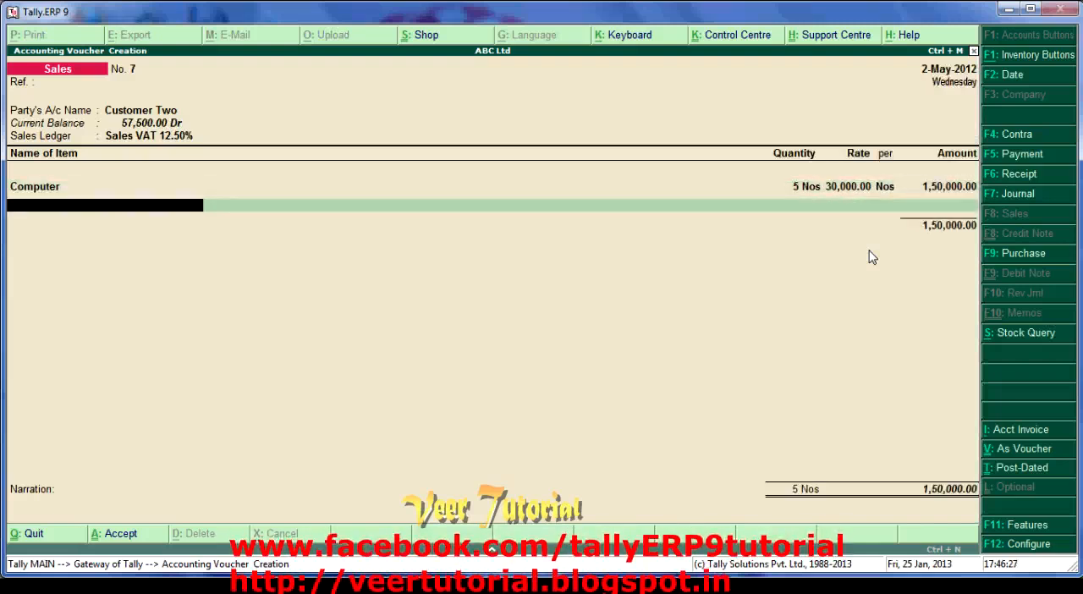
text(Mon)
key(Return)
text(4)
key(Return)
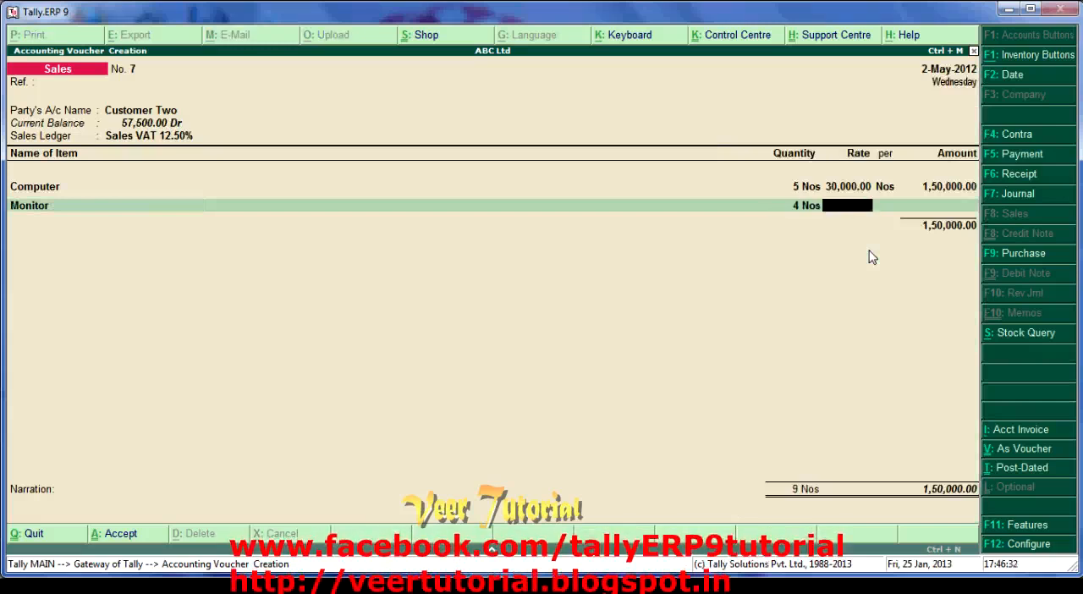
text(6000)
key(Return)
key(Return)
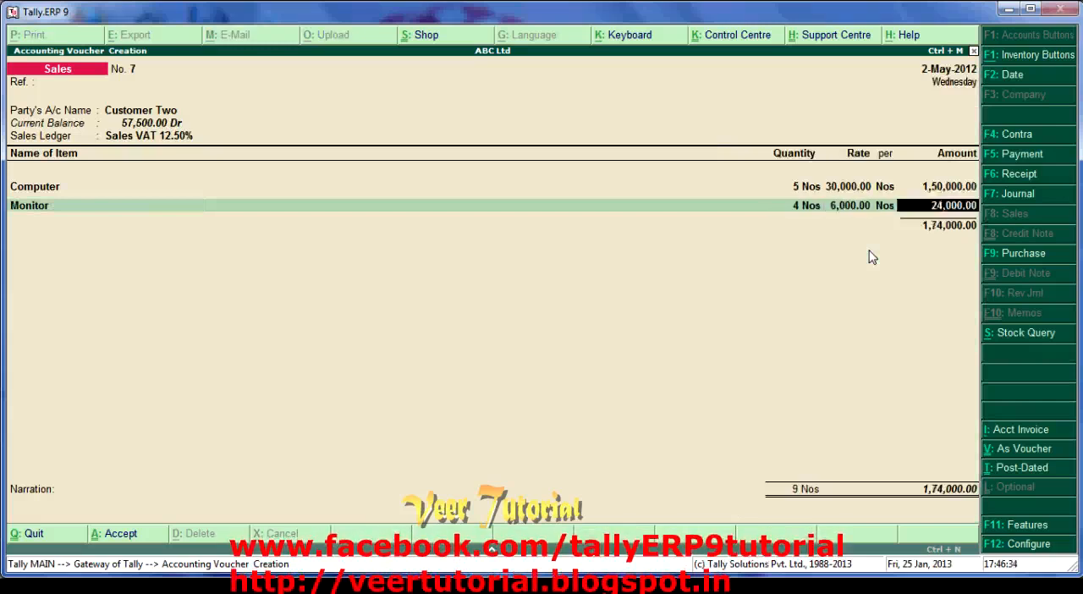
key(Return)
key(Return)
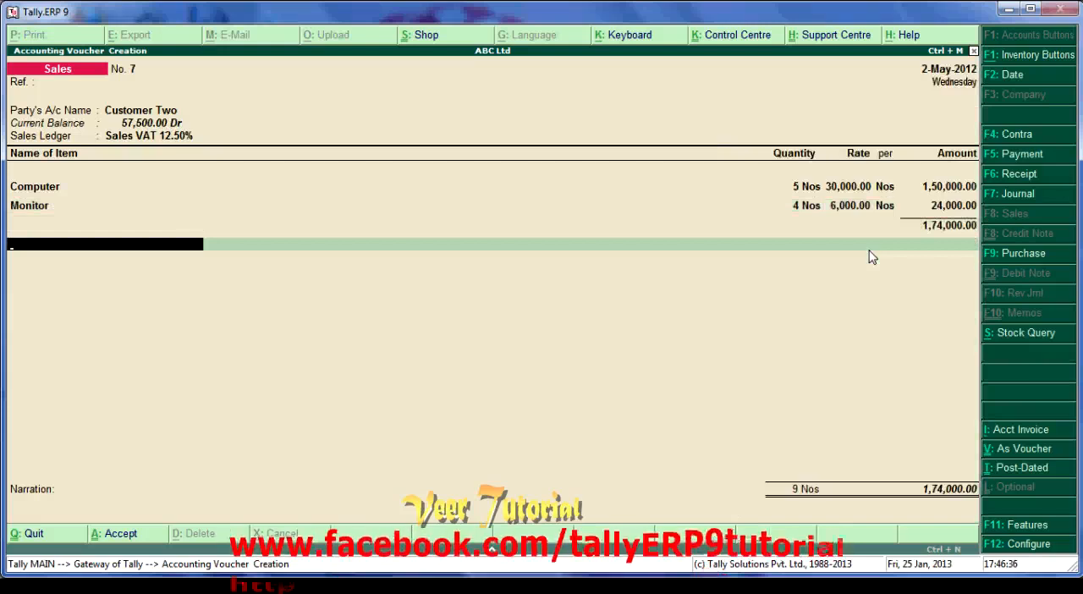
- Add the VAT Output -12.50% ledger below the items at its 12.50% rate, and proceed to the bill-wise details
text(S)
key(BackSpace)
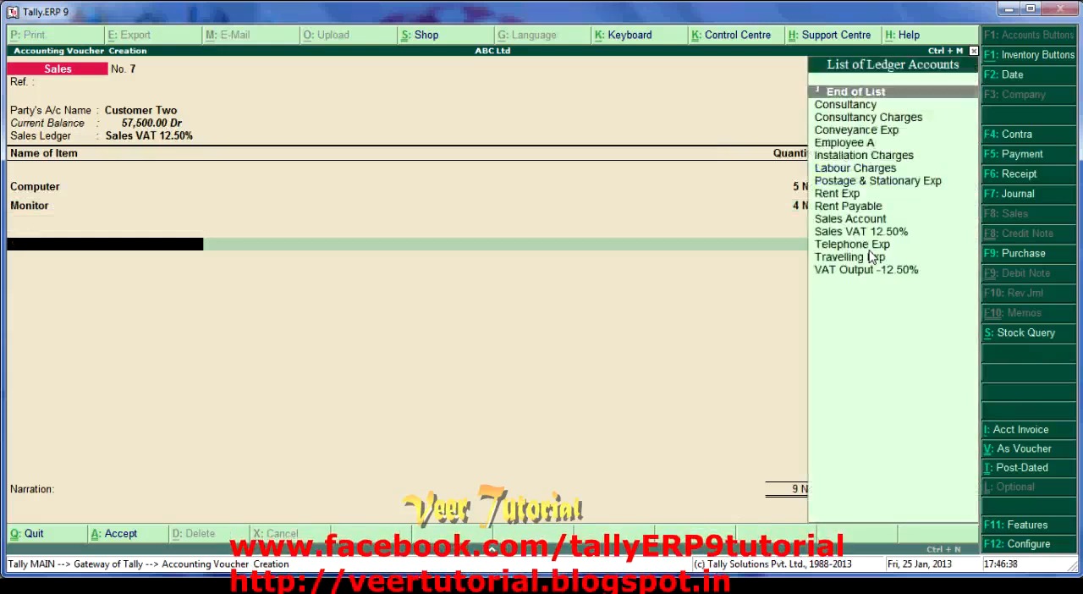
text(Vat)
key(Return)
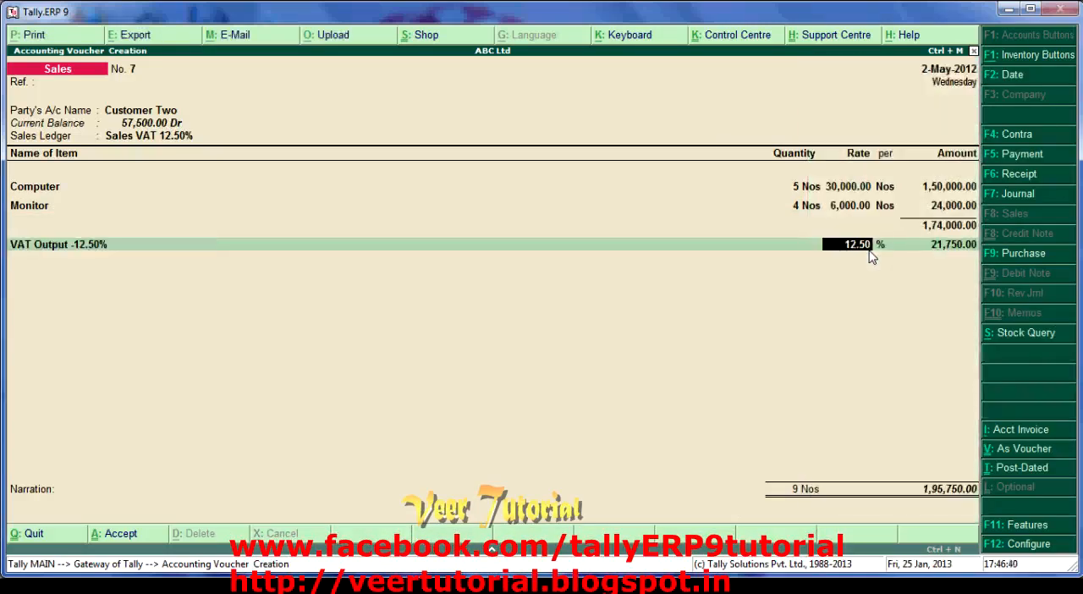
key(Return)
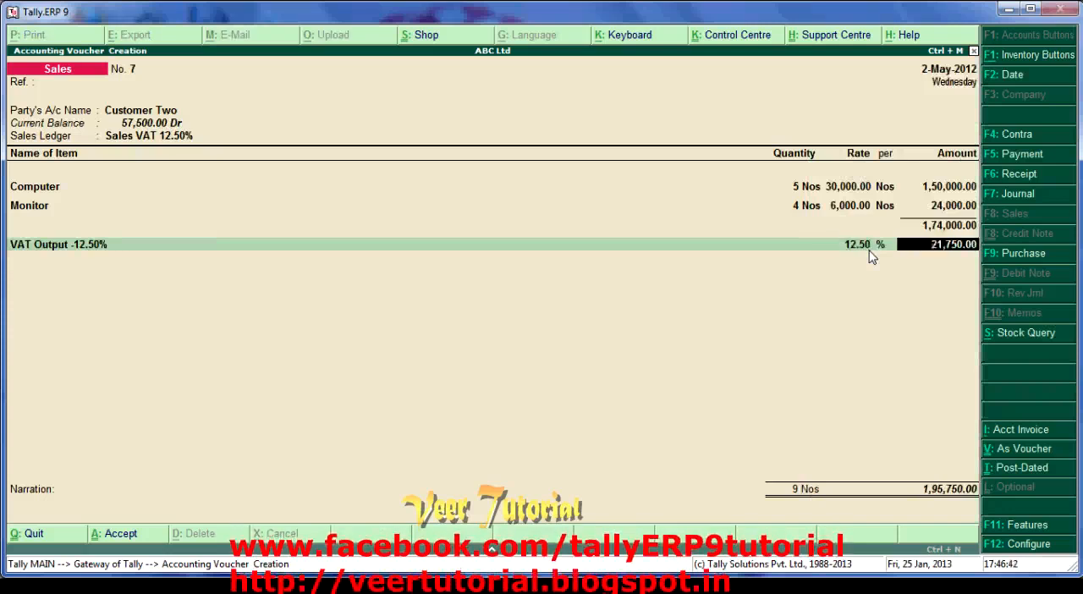
key(Return)
- Allocate the full bill amount of Customer Two as New Ref 7 with 60 days' credit
key(Return)
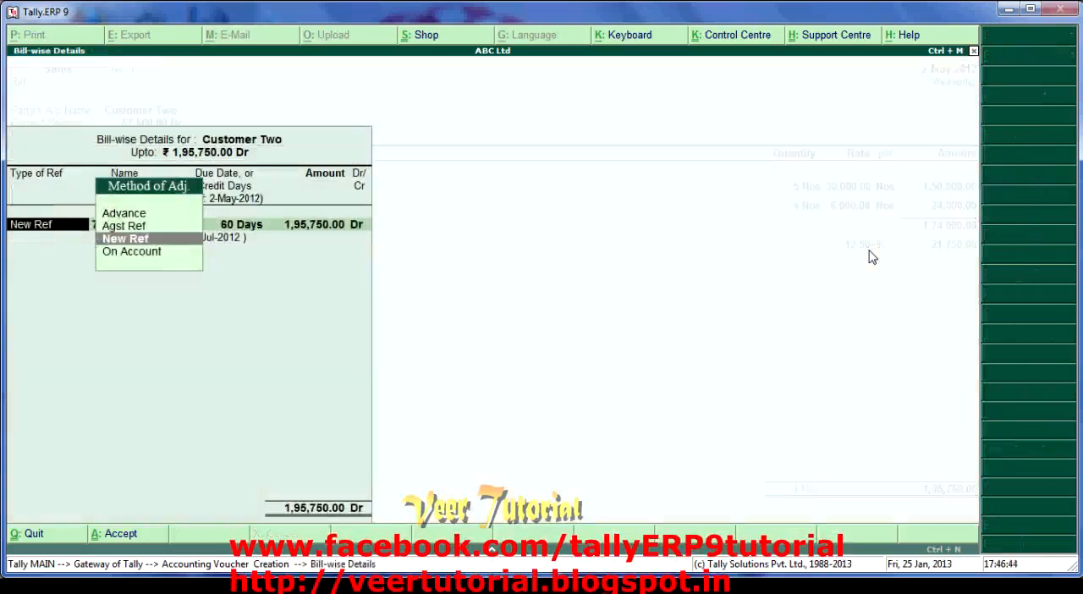
key(Return)
key(Return)
key(Return)
key(Return)
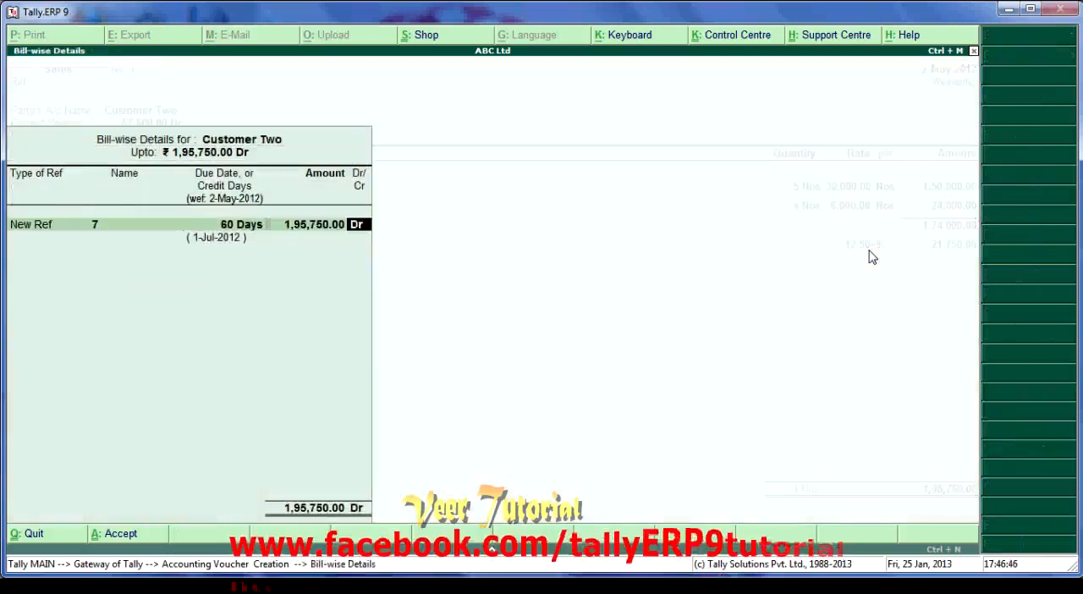
key(Return)
- Enter the narration "issued invoice no 7" and accept the sales voucher
text(Is)
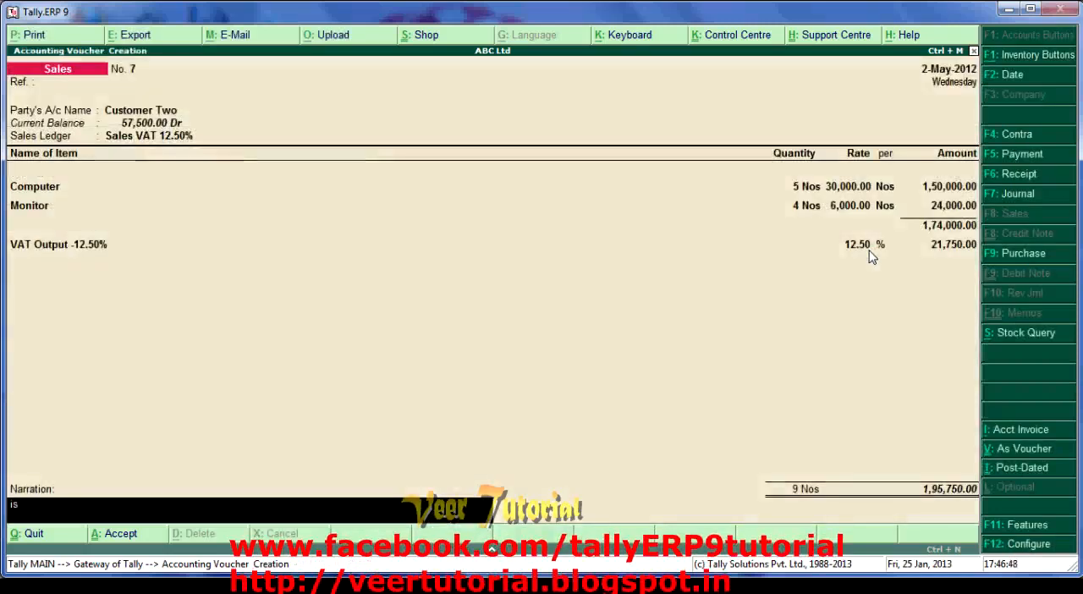
text(sued inoi)
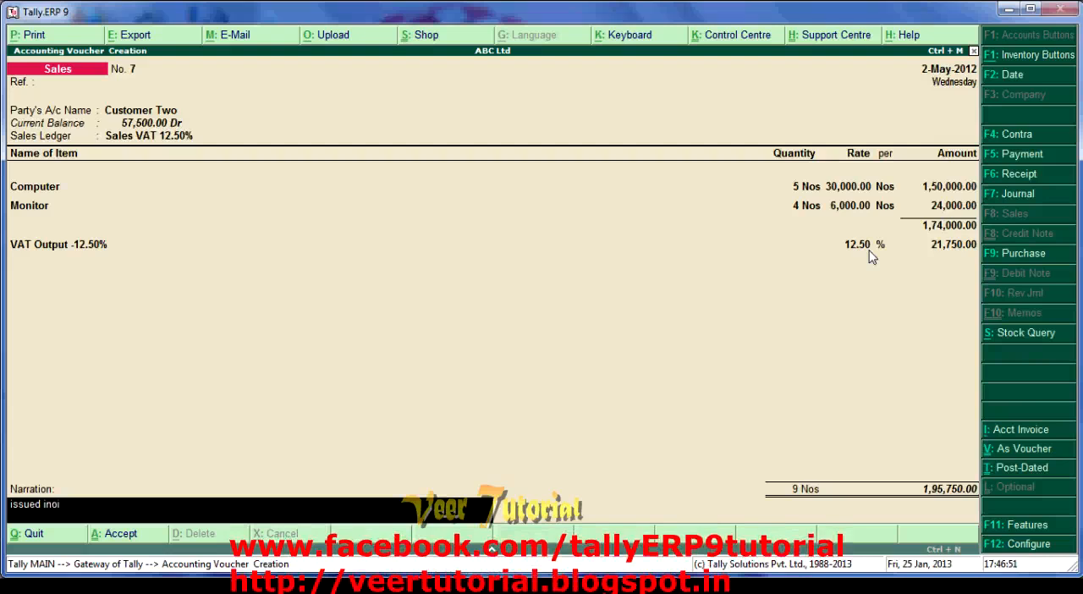
key(BackSpace)
key(BackSpace)
text(voice no 7)
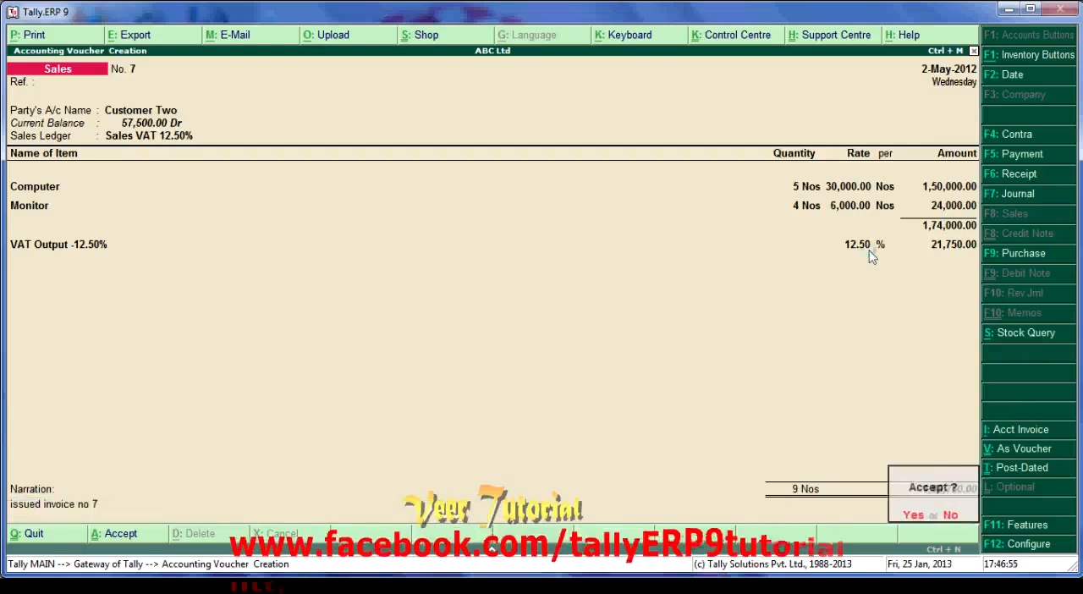
key(Return)
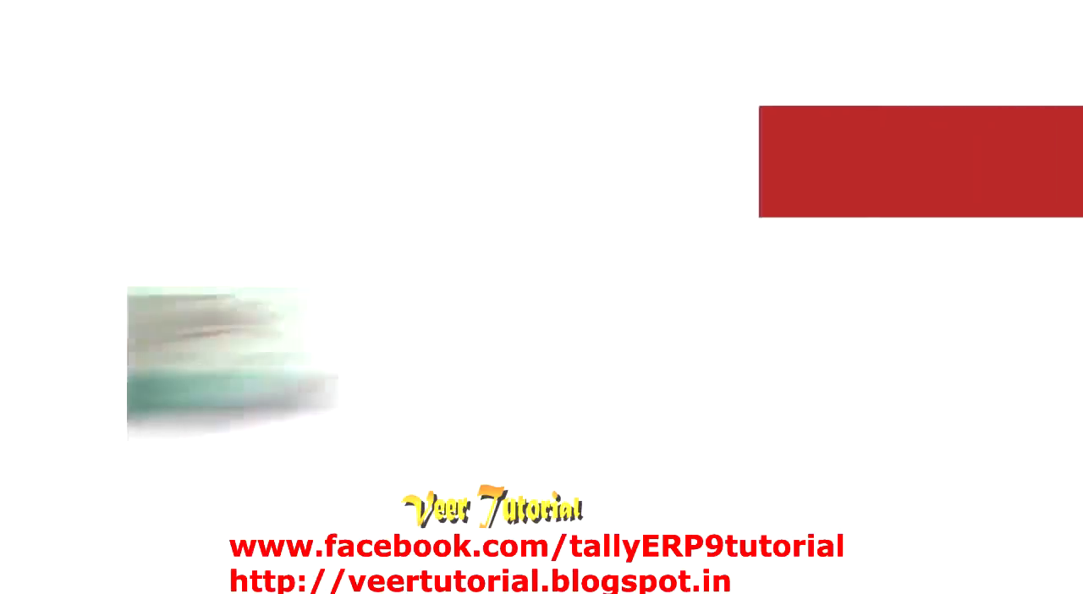